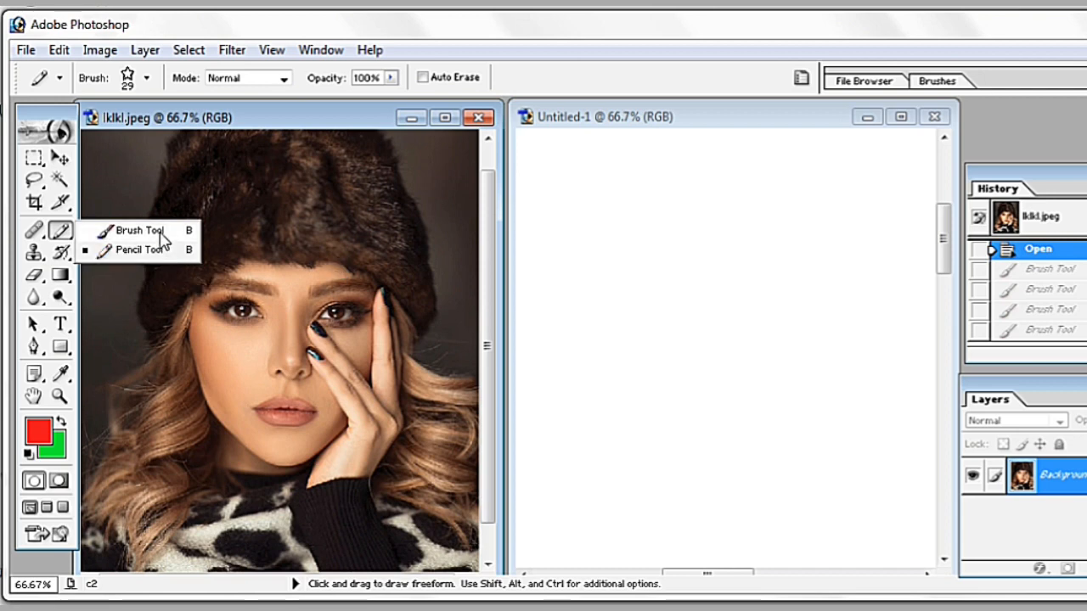
# - Switch to the Brush tool and try several master diameters for the star brush, settling on 74 px
pyautogui.click(139, 230)
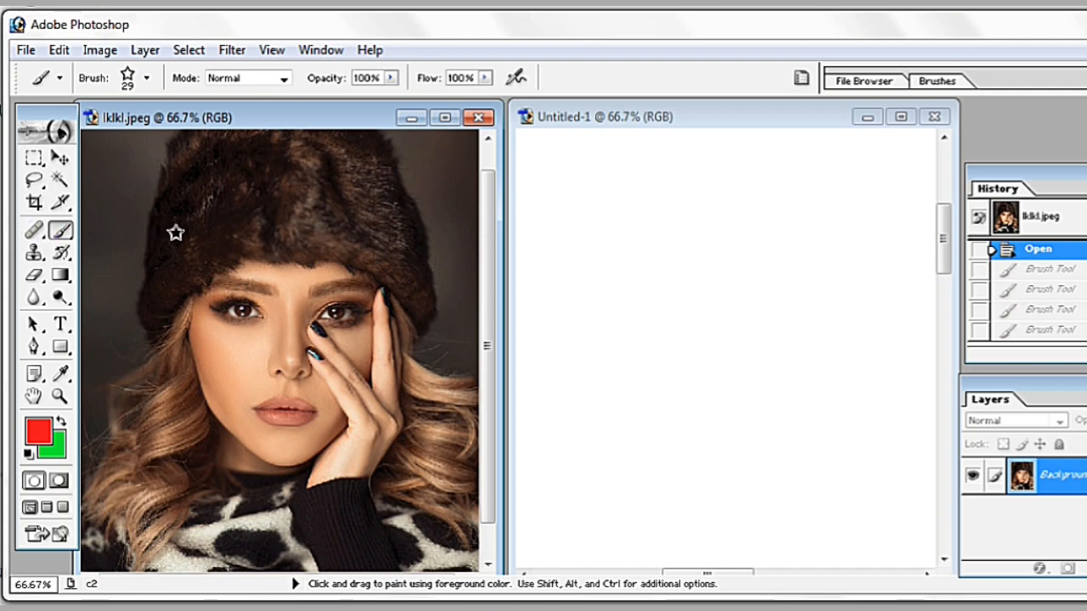
pyautogui.rightClick(132, 225)
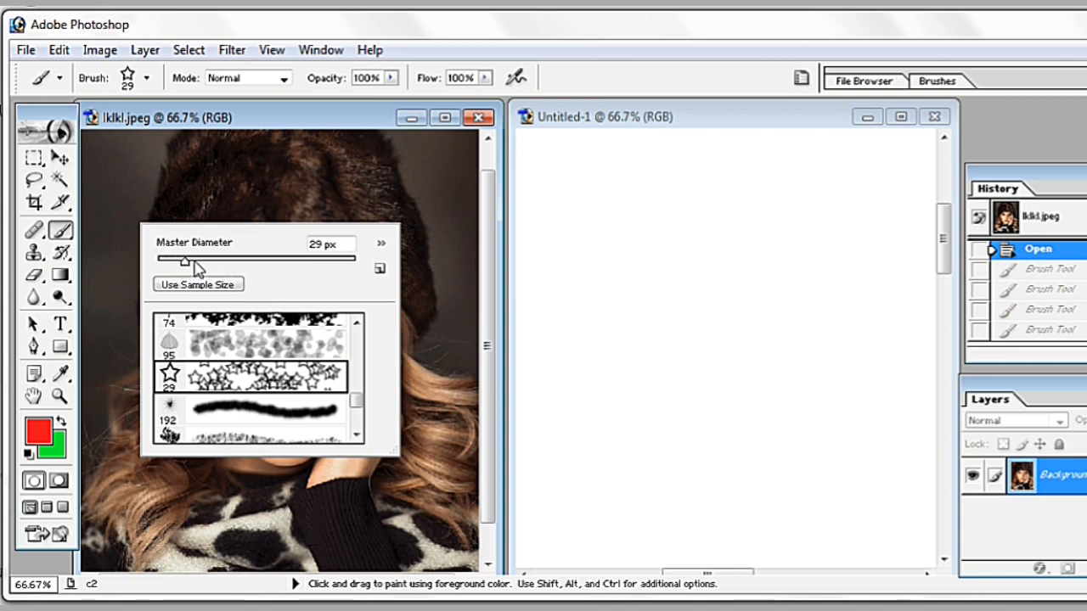
pyautogui.moveTo(196, 266); pyautogui.dragTo(248, 269)
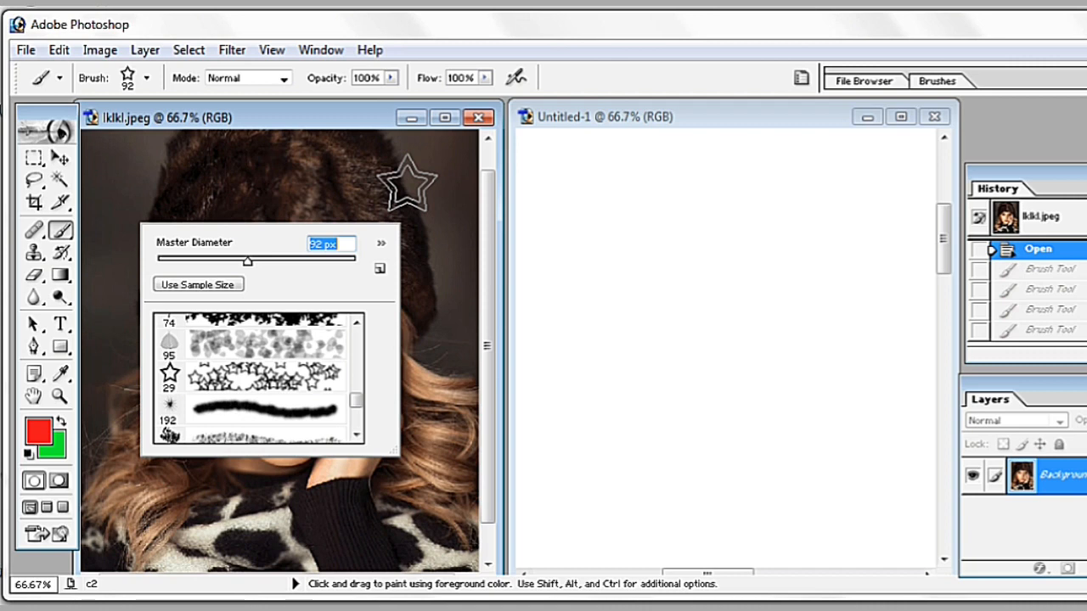
pyautogui.click(198, 260)
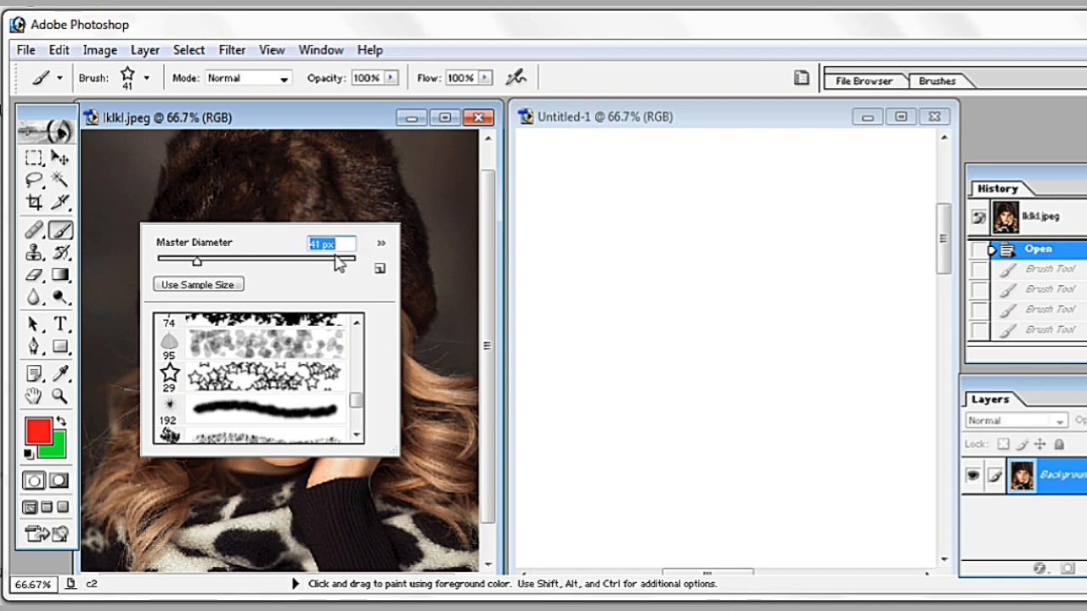
pyautogui.moveTo(344, 269); pyautogui.dragTo(197, 261)
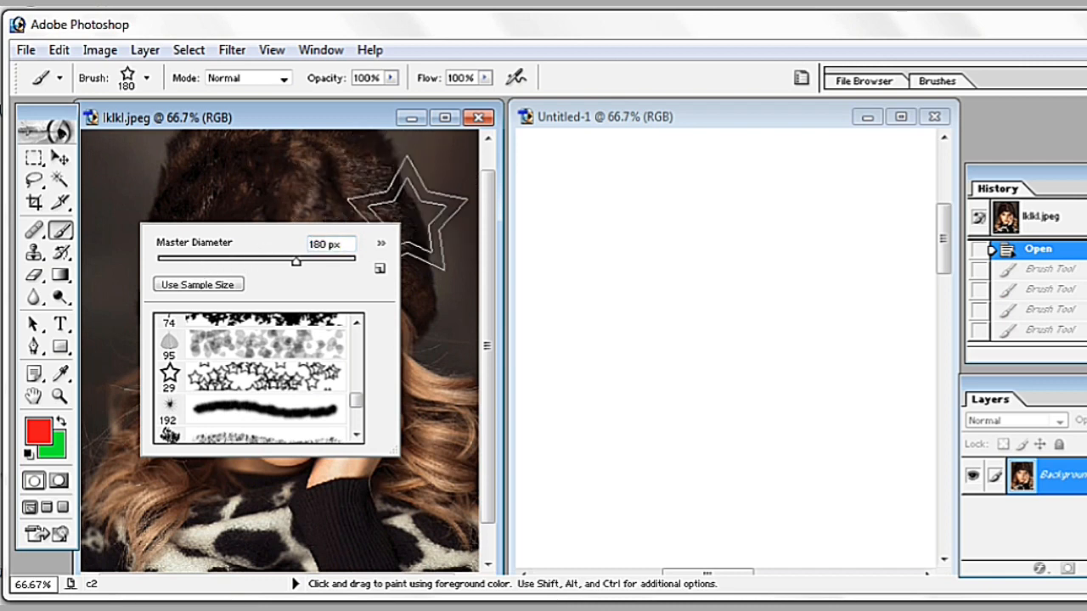
pyautogui.click(231, 259)
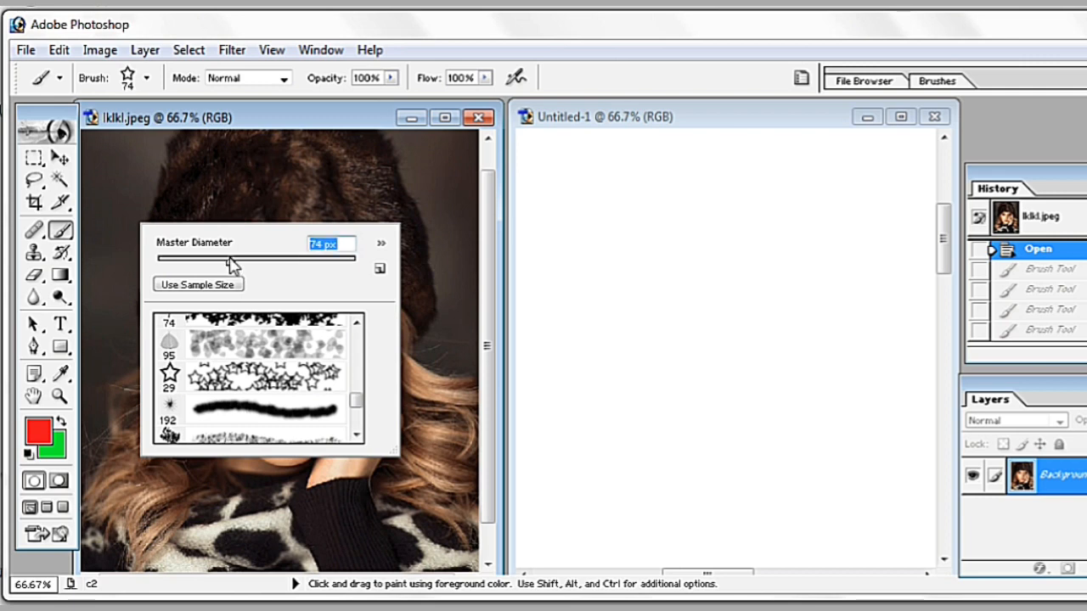
# - Choose the hard round 13 px brush preset and paint red freehand strokes over the hair, sweater and face
pyautogui.moveTo(364, 411); pyautogui.dragTo(360, 340)
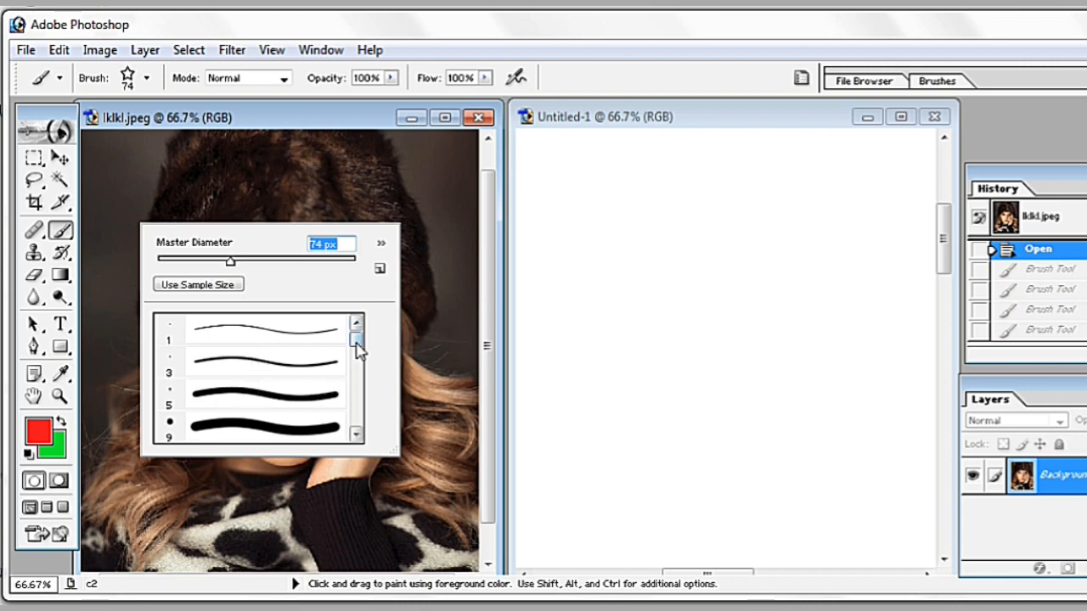
pyautogui.moveTo(357, 348); pyautogui.dragTo(369, 411)
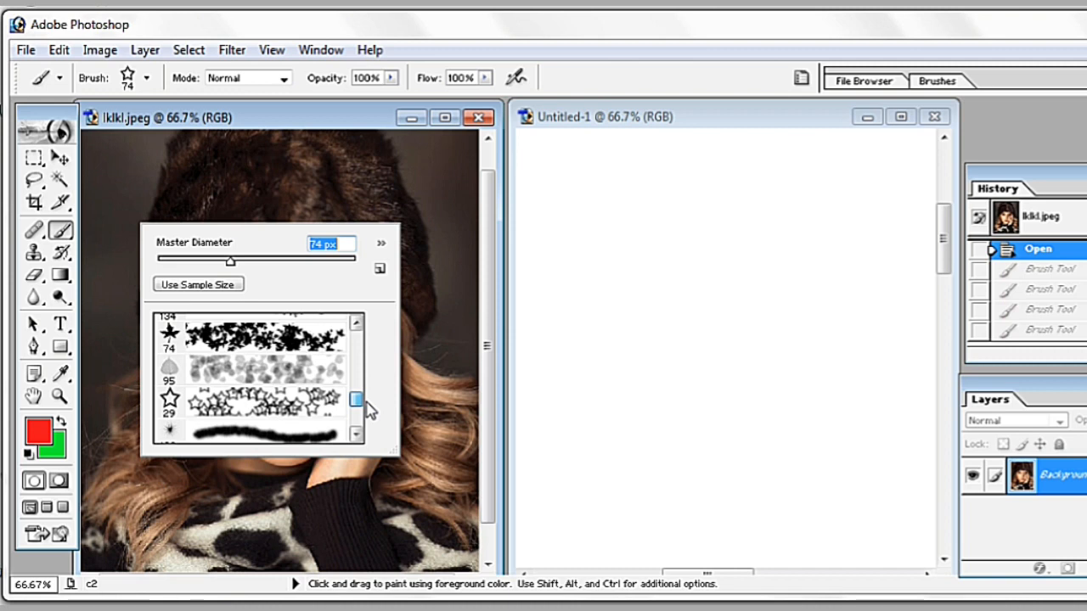
pyautogui.moveTo(369, 411)
pyautogui.mouseDown()
pyautogui.moveTo(370, 429)
pyautogui.moveTo(363, 344)
pyautogui.mouseUp()
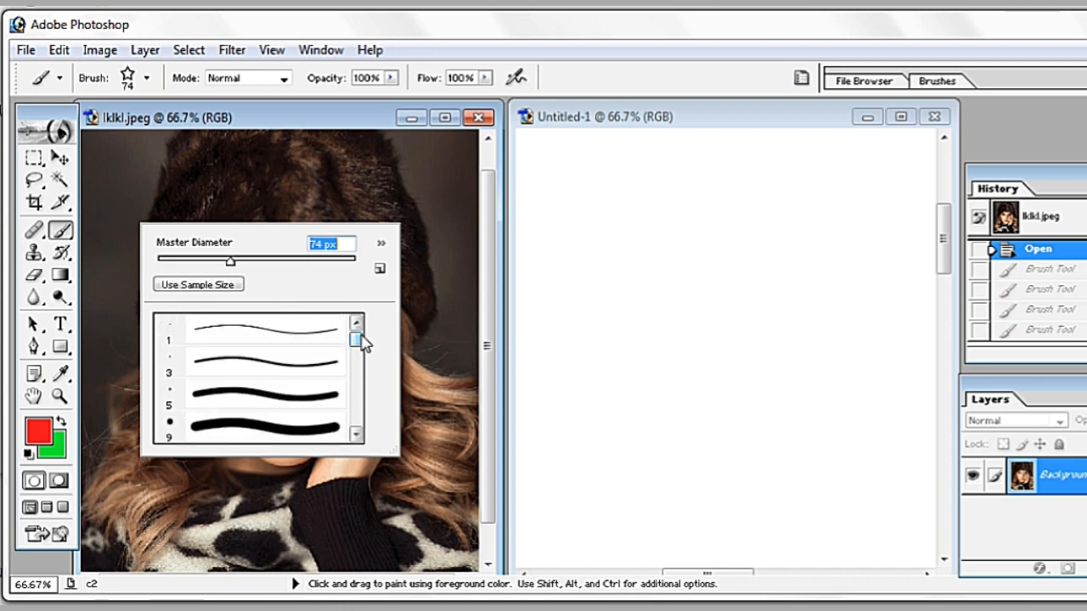
pyautogui.click(282, 404)
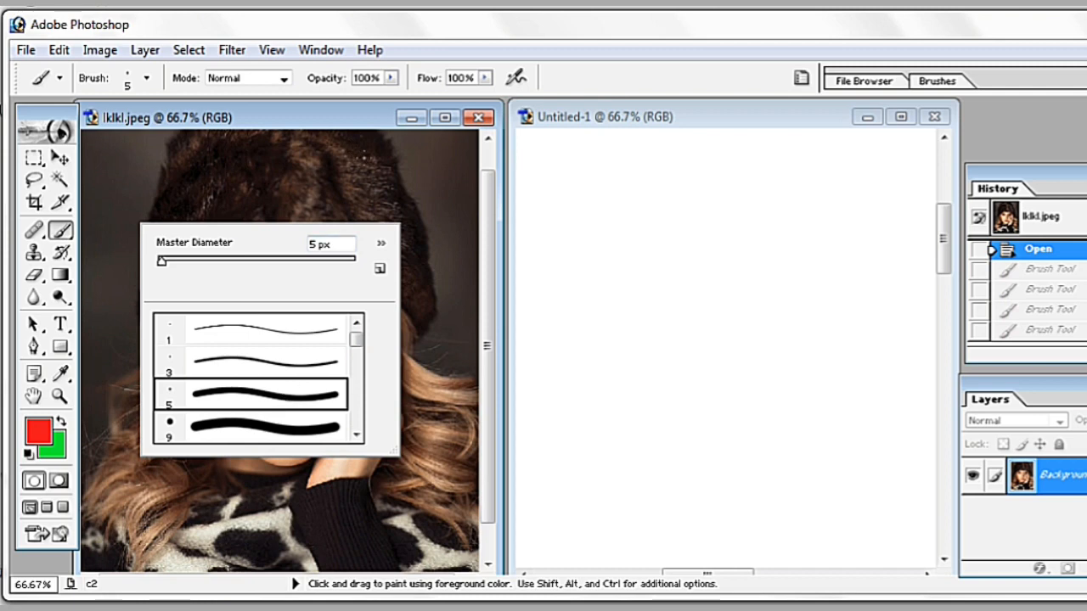
pyautogui.moveTo(360, 338)
pyautogui.mouseDown()
pyautogui.moveTo(361, 355)
pyautogui.moveTo(357, 326)
pyautogui.moveTo(362, 354)
pyautogui.moveTo(359, 343)
pyautogui.mouseUp()
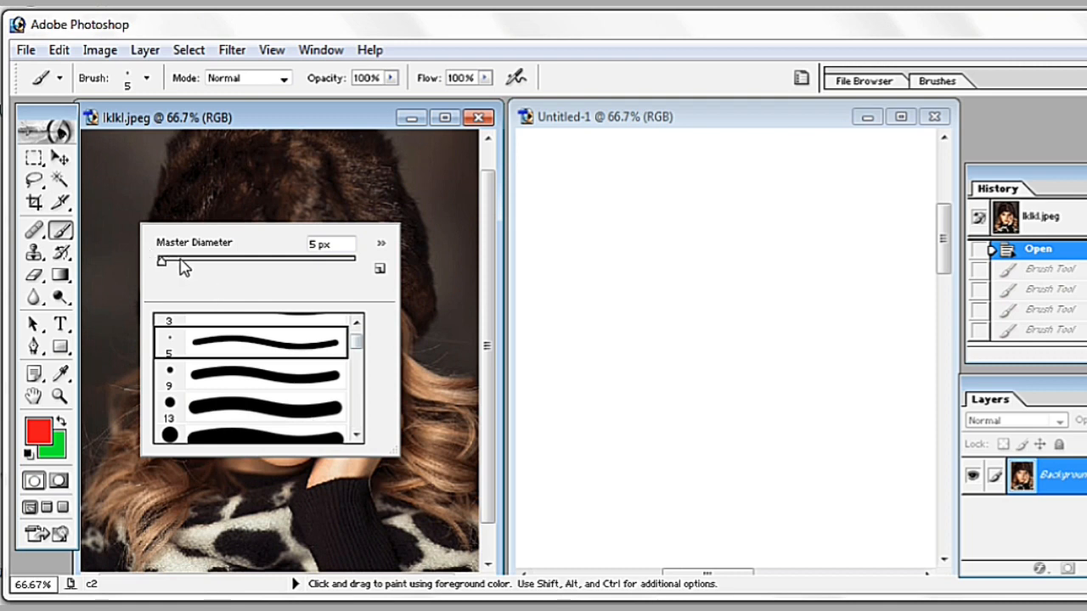
pyautogui.moveTo(163, 261); pyautogui.dragTo(187, 264)
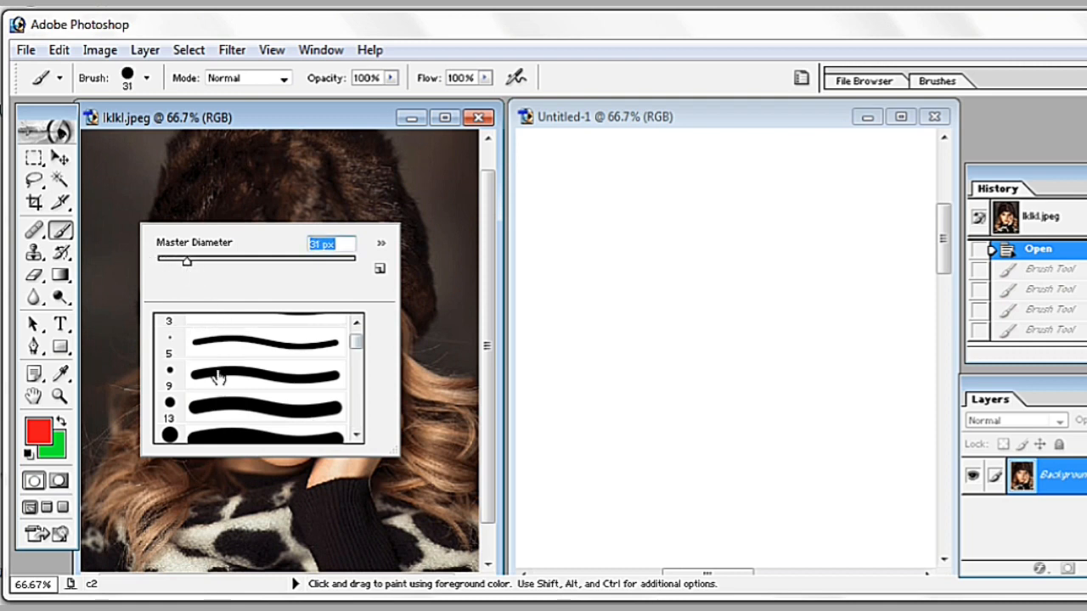
pyautogui.click(237, 408)
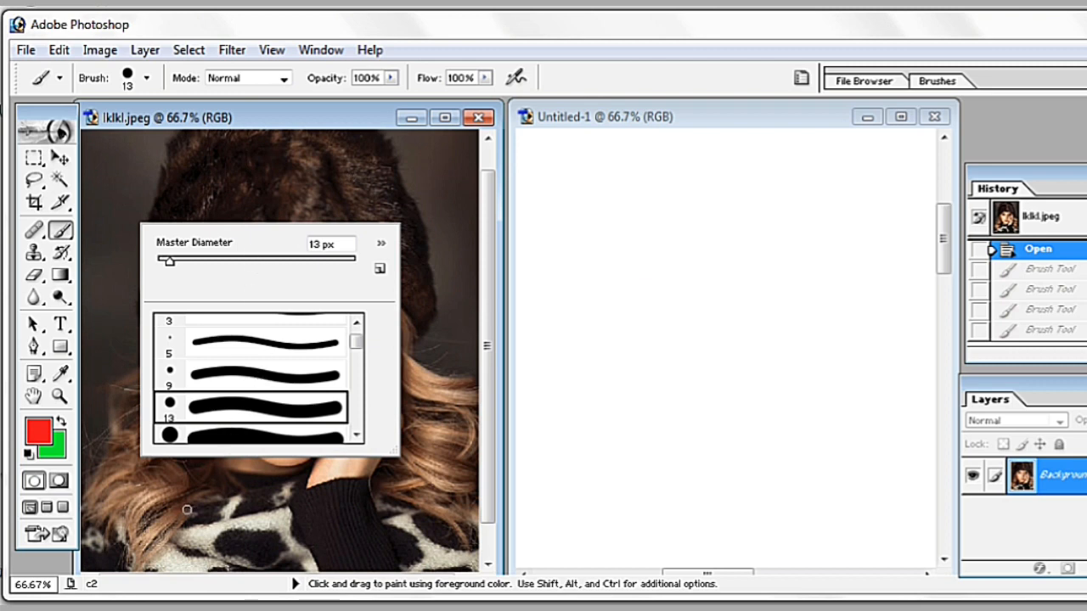
pyautogui.moveTo(187, 510)
pyautogui.mouseDown()
pyautogui.moveTo(390, 529)
pyautogui.moveTo(253, 524)
pyautogui.moveTo(116, 485)
pyautogui.moveTo(179, 438)
pyautogui.mouseUp()
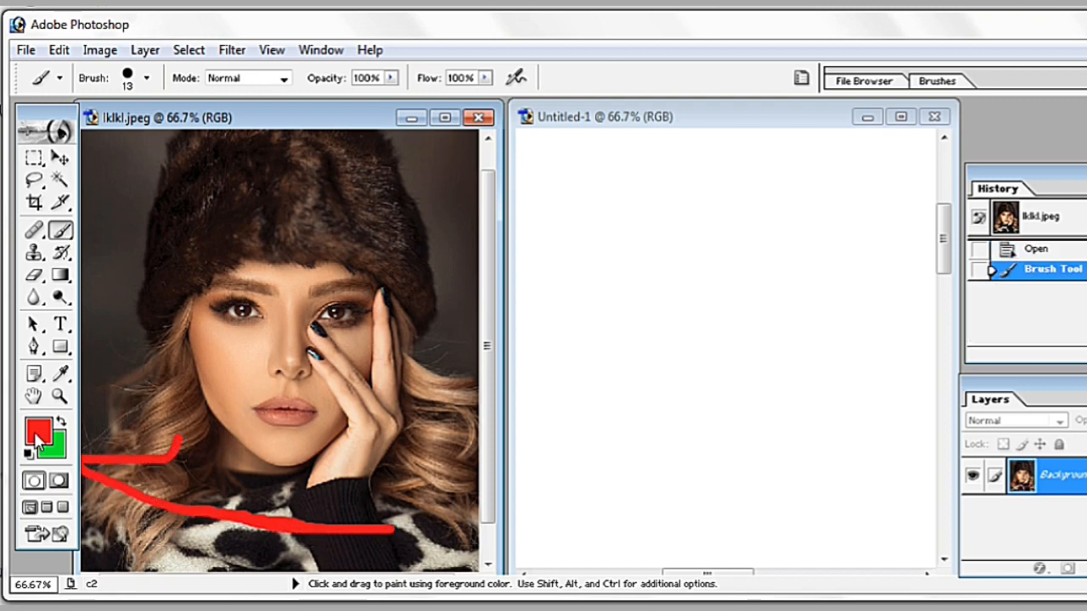
pyautogui.moveTo(227, 302)
pyautogui.mouseDown()
pyautogui.moveTo(306, 392)
pyautogui.moveTo(288, 433)
pyautogui.moveTo(228, 446)
pyautogui.moveTo(225, 417)
pyautogui.moveTo(252, 349)
pyautogui.moveTo(356, 352)
pyautogui.mouseUp()
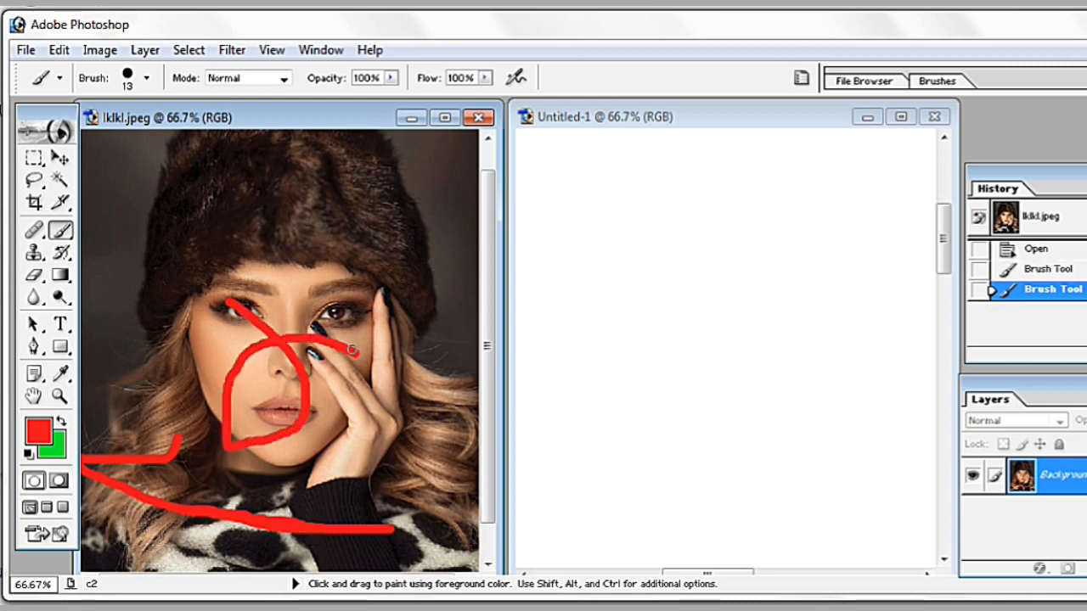
# - Choose the soft round 17 px brush preset and paint red freehand strokes over the hat, cheek and hand
pyautogui.rightClick(308, 241)
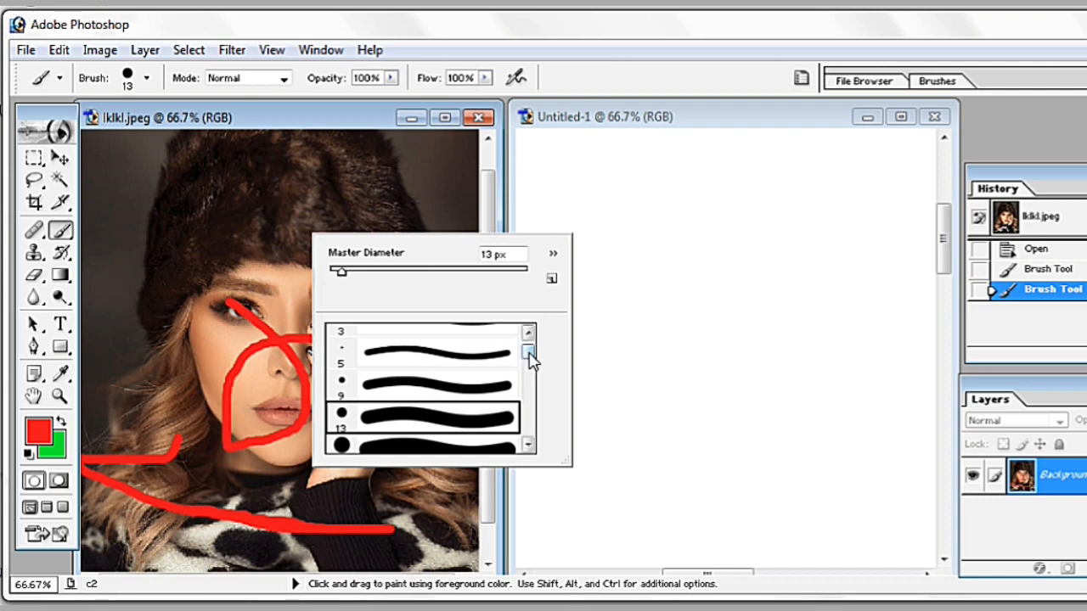
pyautogui.moveTo(531, 357); pyautogui.dragTo(528, 363)
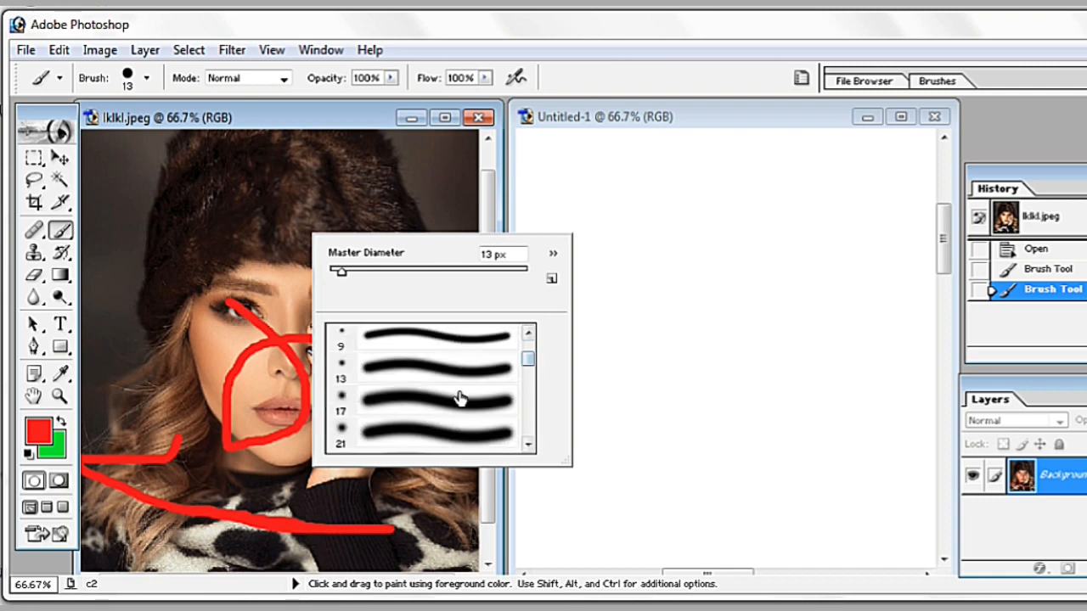
pyautogui.click(434, 409)
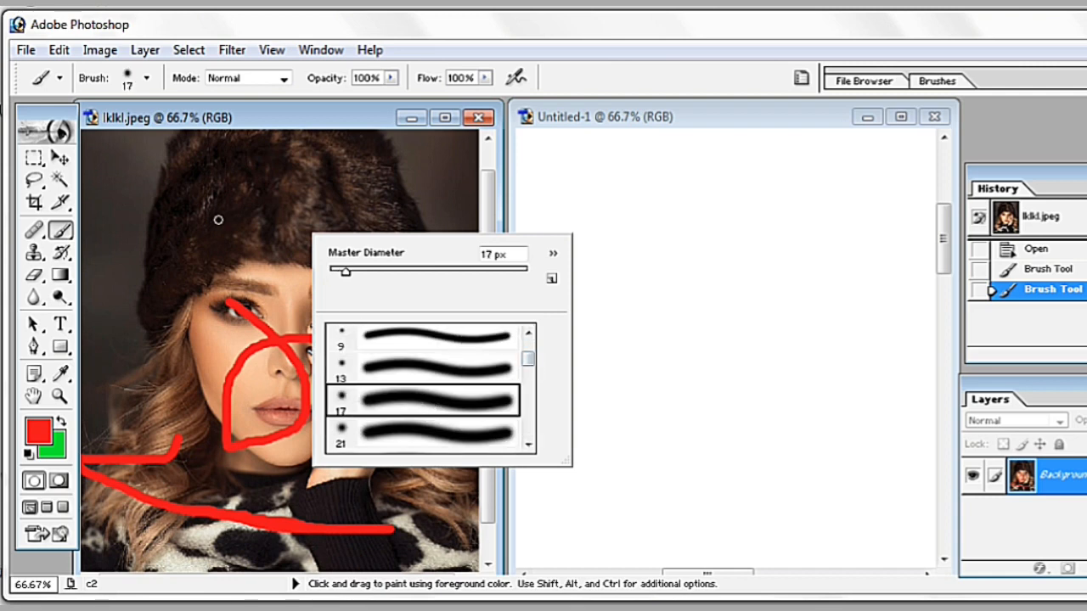
pyautogui.click(163, 179)
pyautogui.moveTo(163, 178)
pyautogui.mouseDown()
pyautogui.moveTo(251, 255)
pyautogui.moveTo(200, 371)
pyautogui.mouseUp()
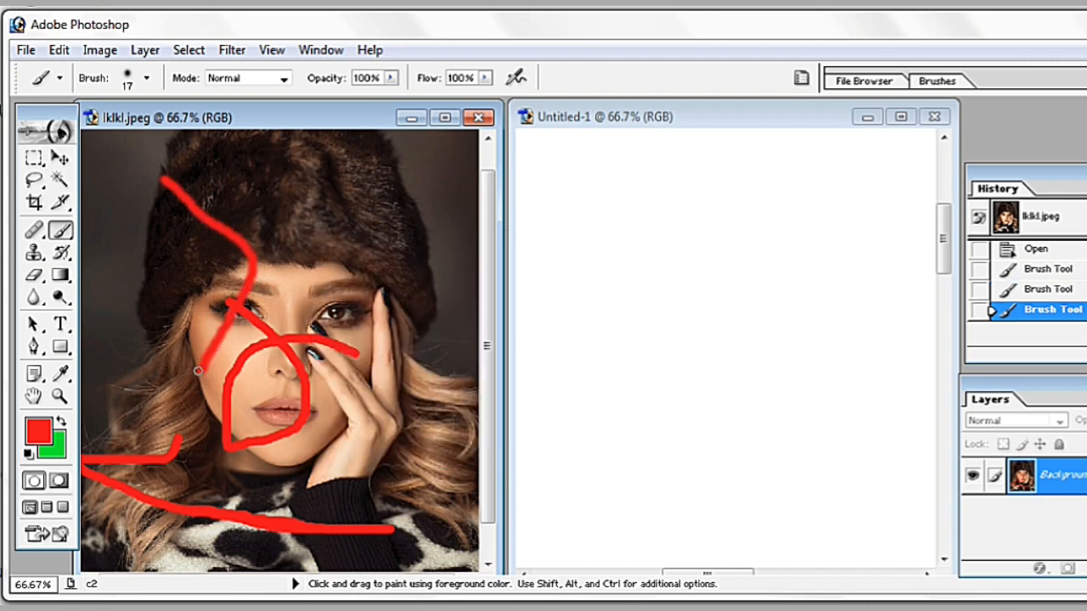
pyautogui.moveTo(365, 451)
pyautogui.mouseDown()
pyautogui.moveTo(334, 492)
pyautogui.moveTo(339, 441)
pyautogui.moveTo(321, 431)
pyautogui.moveTo(327, 401)
pyautogui.mouseUp()
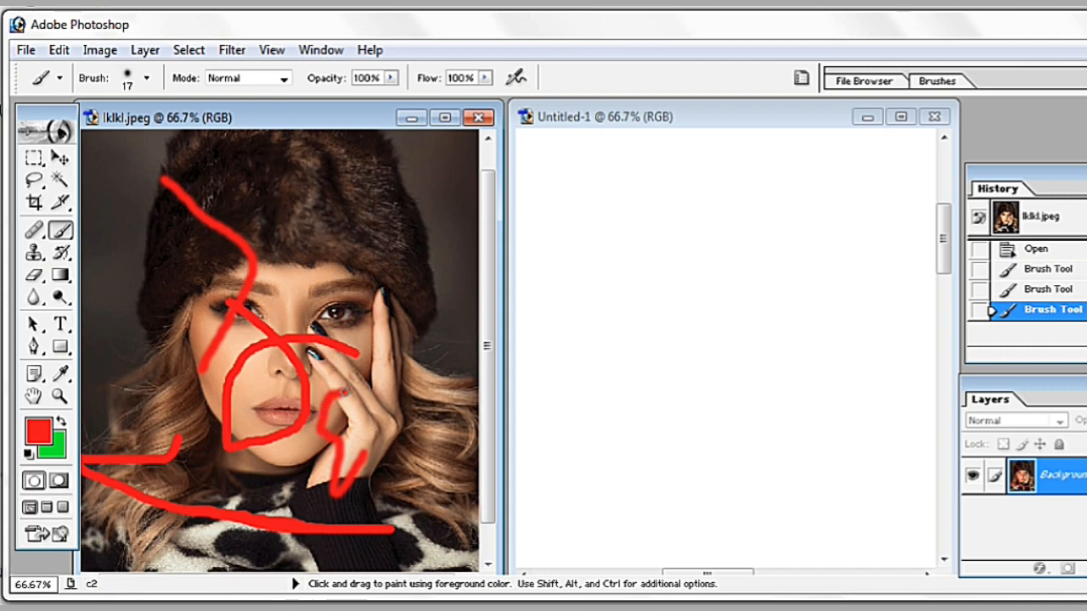
pyautogui.moveTo(401, 371); pyautogui.dragTo(398, 370)
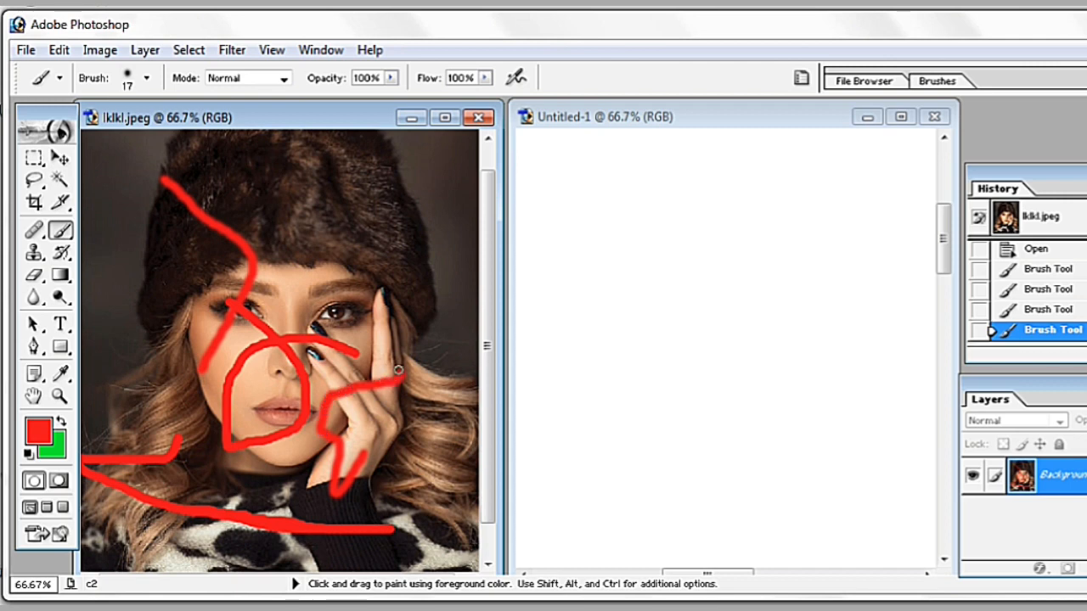
# - Choose the 112 px curved grass-blade brush preset
pyautogui.rightClick(316, 234)
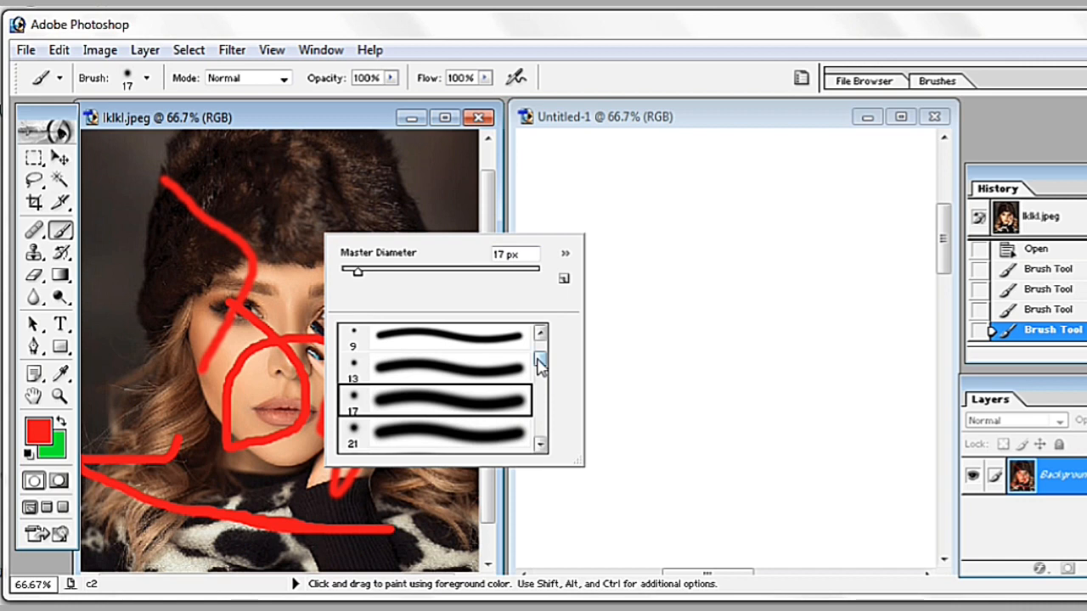
pyautogui.moveTo(538, 362); pyautogui.dragTo(544, 414)
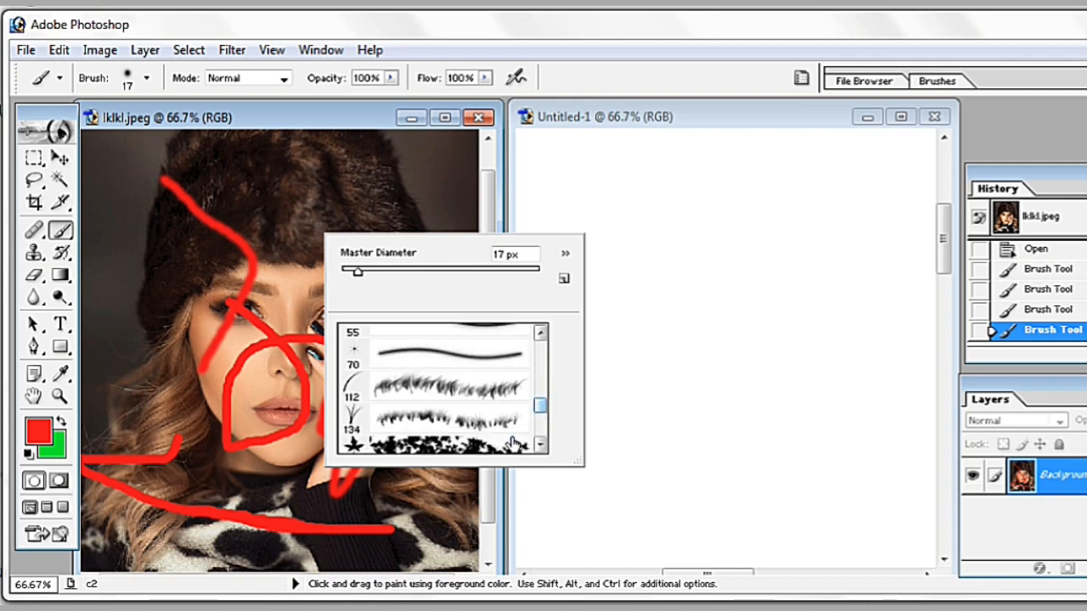
pyautogui.click(455, 391)
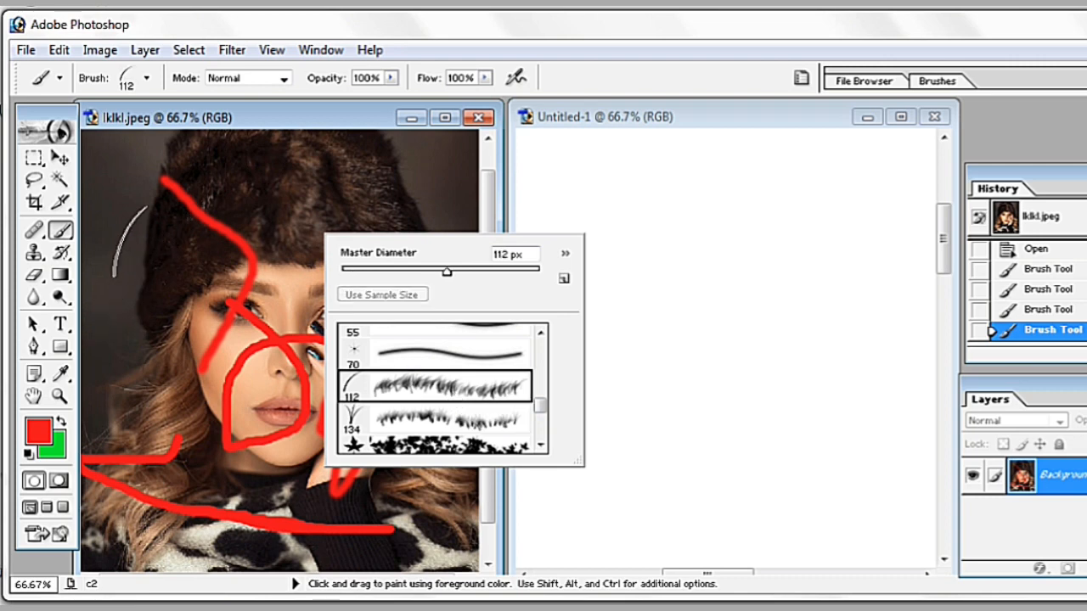
# - Try painting rows of red and green grass across the hat and face, and revert the photo to its opened state
pyautogui.moveTo(125, 224)
pyautogui.mouseDown()
pyautogui.moveTo(215, 257)
pyautogui.moveTo(421, 265)
pyautogui.mouseUp()
pyautogui.moveTo(119, 365); pyautogui.dragTo(307, 374)
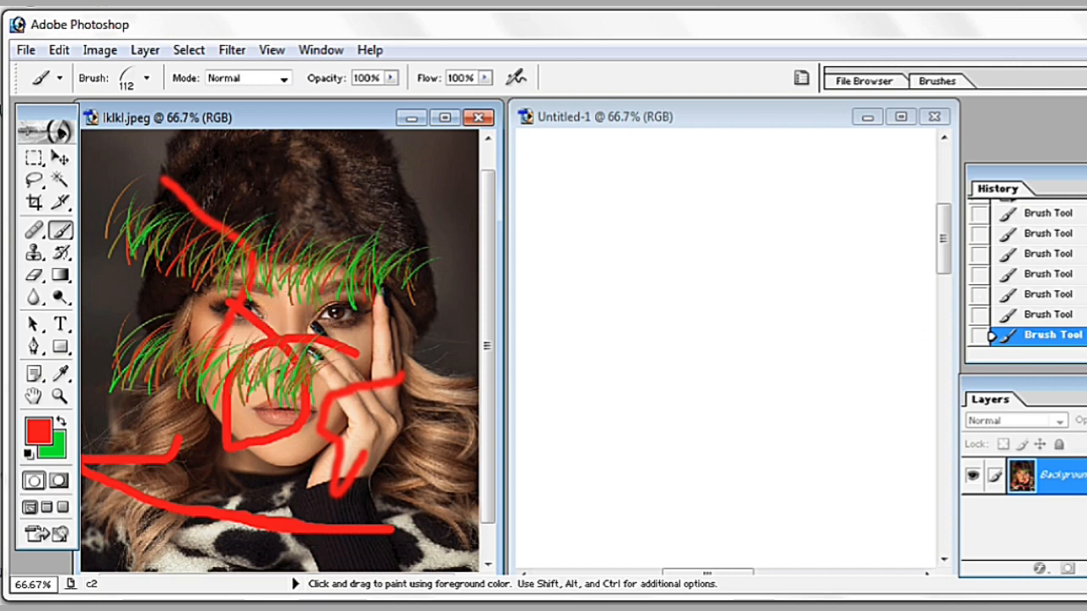
pyautogui.scroll(5, 1028, 272)
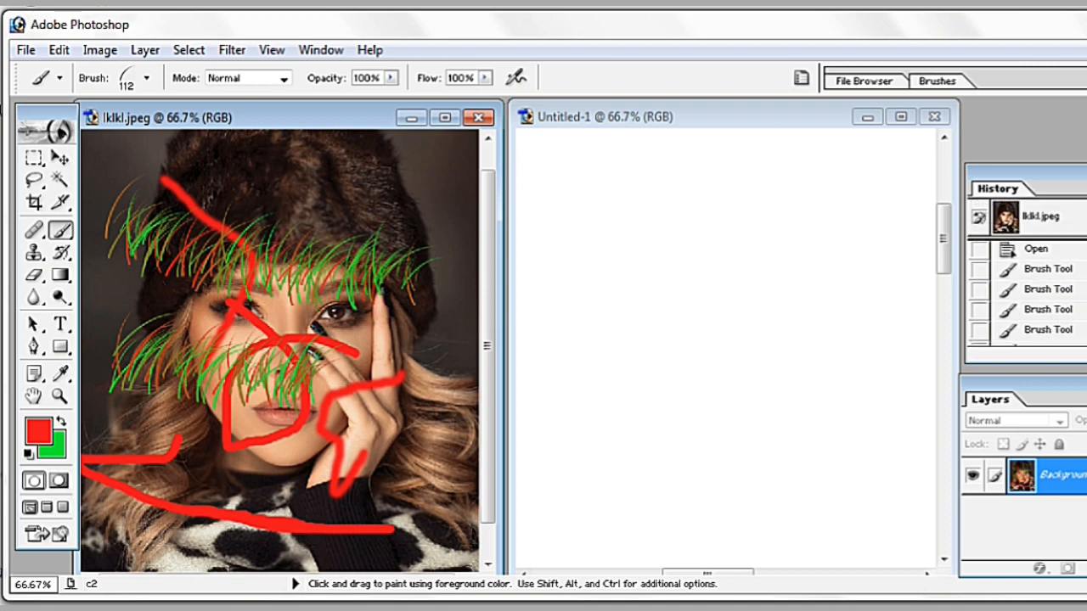
pyautogui.click(1037, 250)
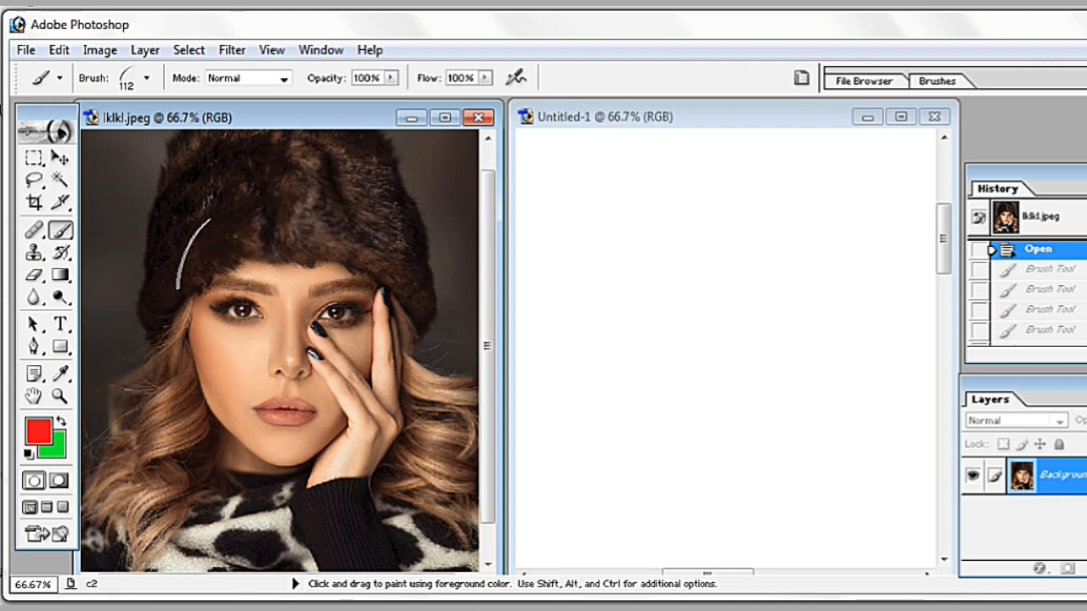
# - Paint a dense band of red and green grass over the sweater along the photo's lower edge with the 112 px grass brush
pyautogui.rightClick(217, 268)
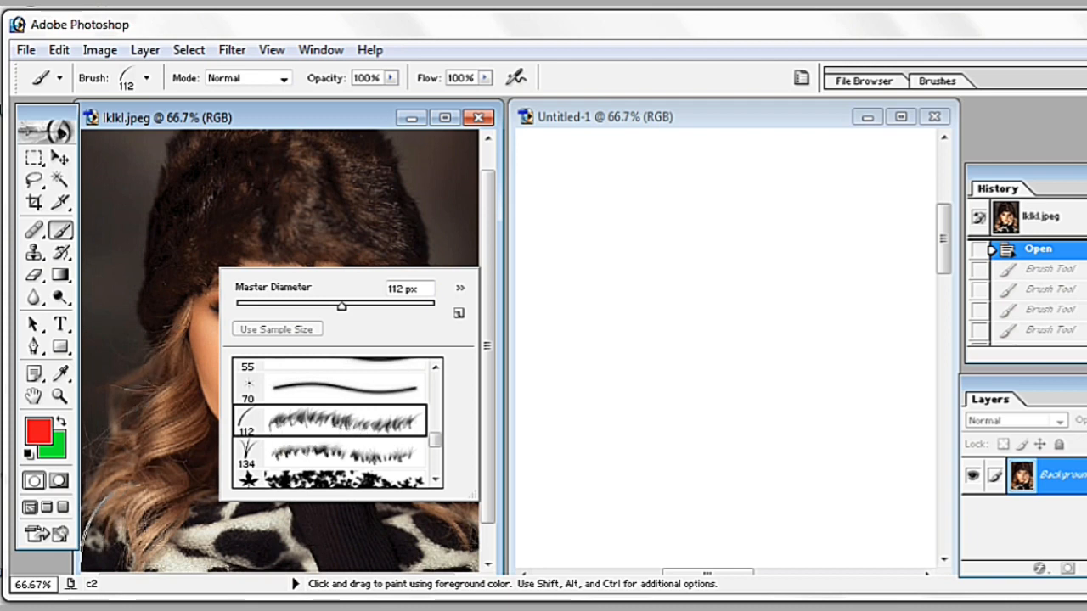
pyautogui.moveTo(93, 526)
pyautogui.mouseDown()
pyautogui.moveTo(204, 519)
pyautogui.moveTo(394, 534)
pyautogui.moveTo(435, 522)
pyautogui.moveTo(459, 524)
pyautogui.moveTo(463, 541)
pyautogui.moveTo(467, 524)
pyautogui.moveTo(374, 546)
pyautogui.moveTo(255, 536)
pyautogui.moveTo(86, 543)
pyautogui.mouseUp()
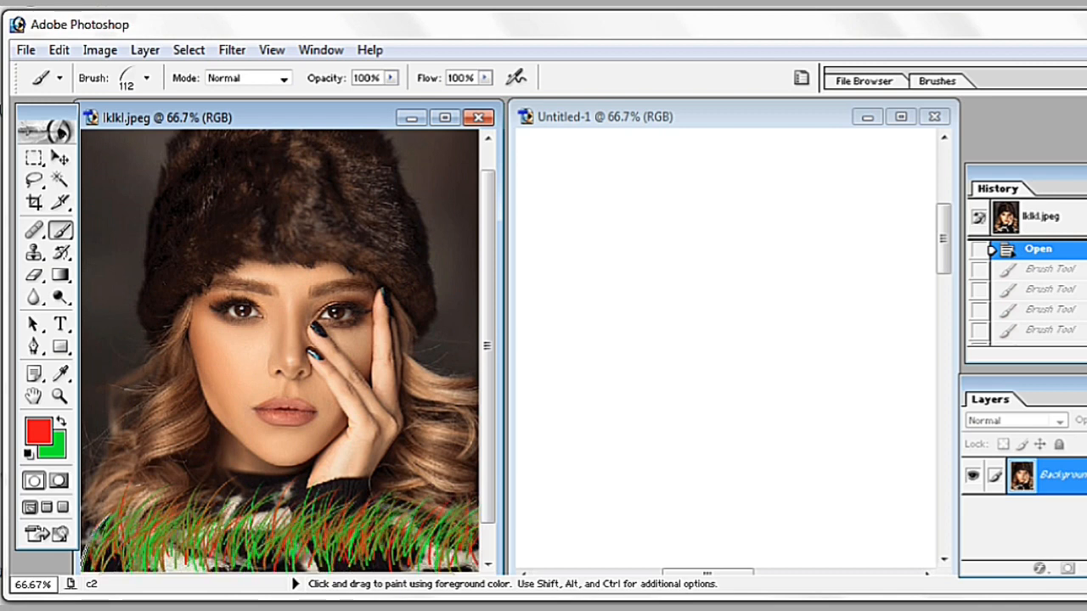
pyautogui.moveTo(87, 544); pyautogui.dragTo(245, 553)
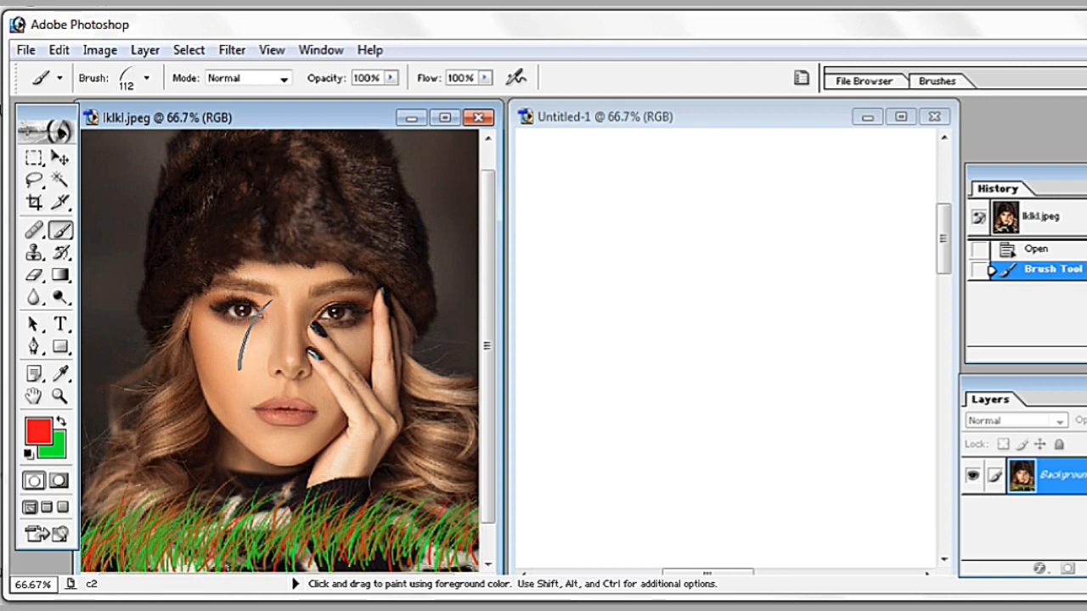
# - Choose the Flowing Stars brush at 39 px and paint red stars on the dark background to the left of the hat
pyautogui.rightClick(253, 334)
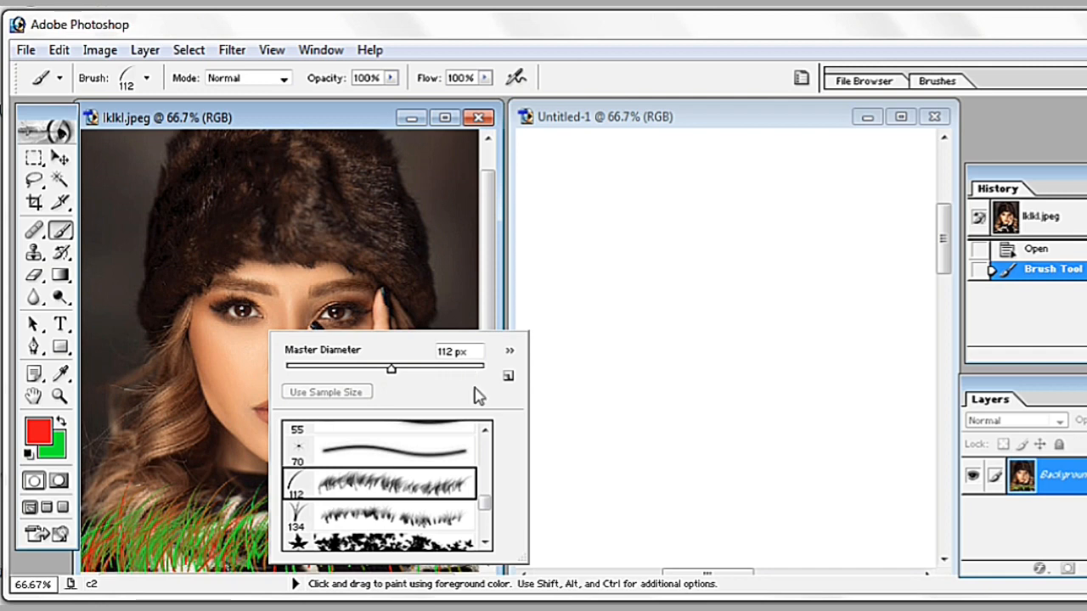
pyautogui.moveTo(483, 497); pyautogui.dragTo(498, 512)
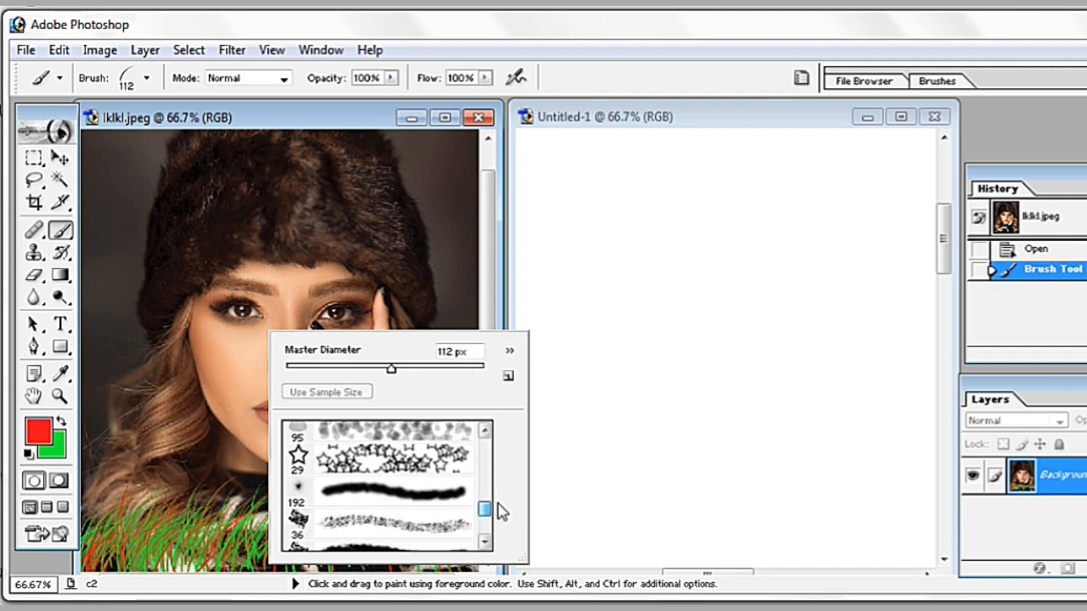
pyautogui.click(407, 469)
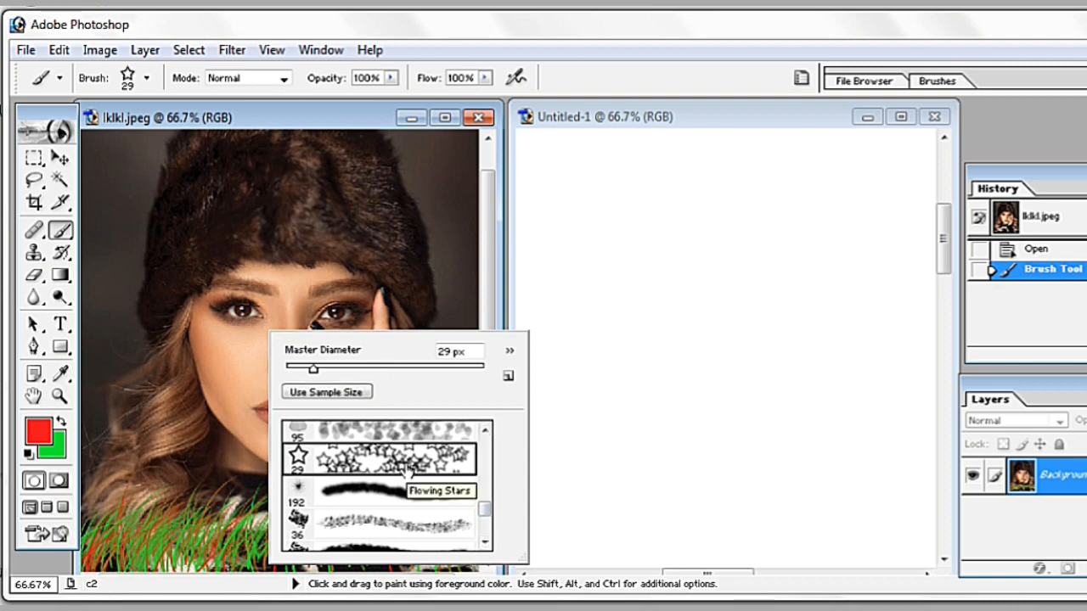
pyautogui.click(323, 371)
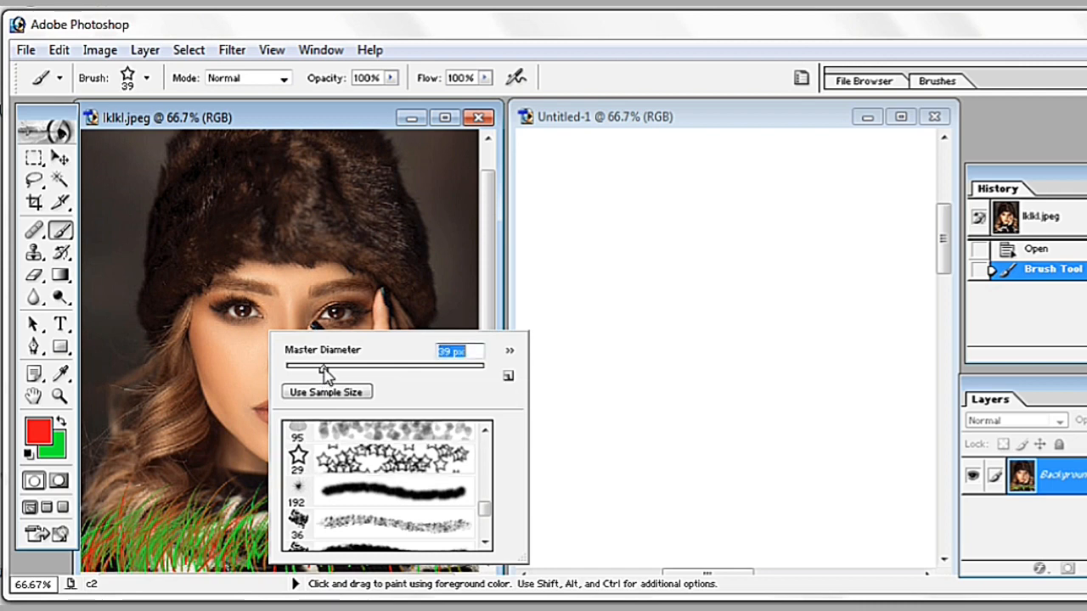
pyautogui.click(104, 158)
pyautogui.moveTo(104, 158); pyautogui.dragTo(100, 258)
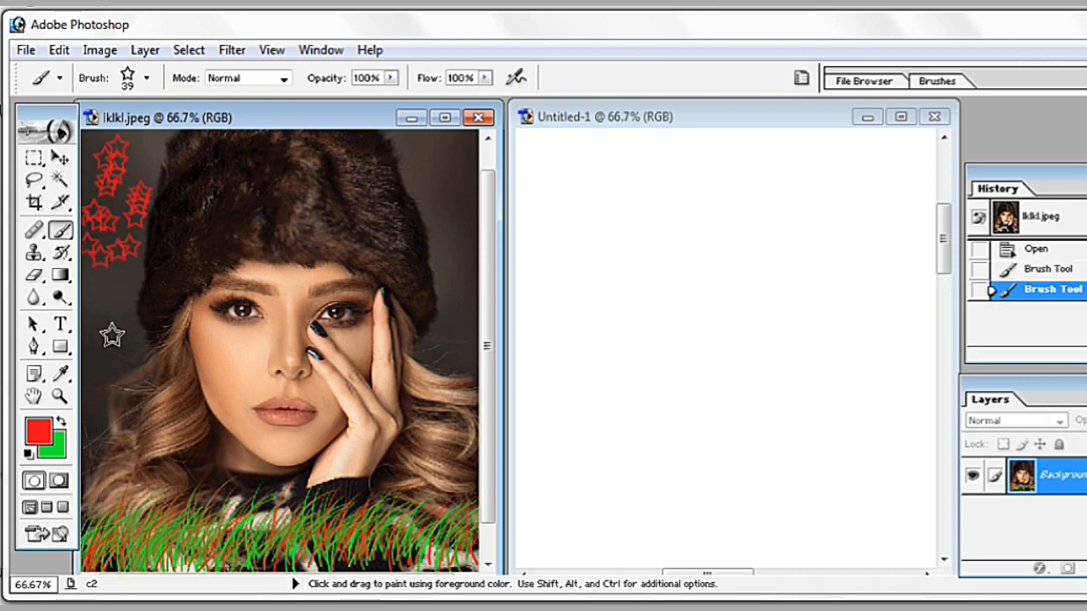
# - Set the foreground color to yellow E7EA0F and the background color to red F2092A
pyautogui.click(39, 432)
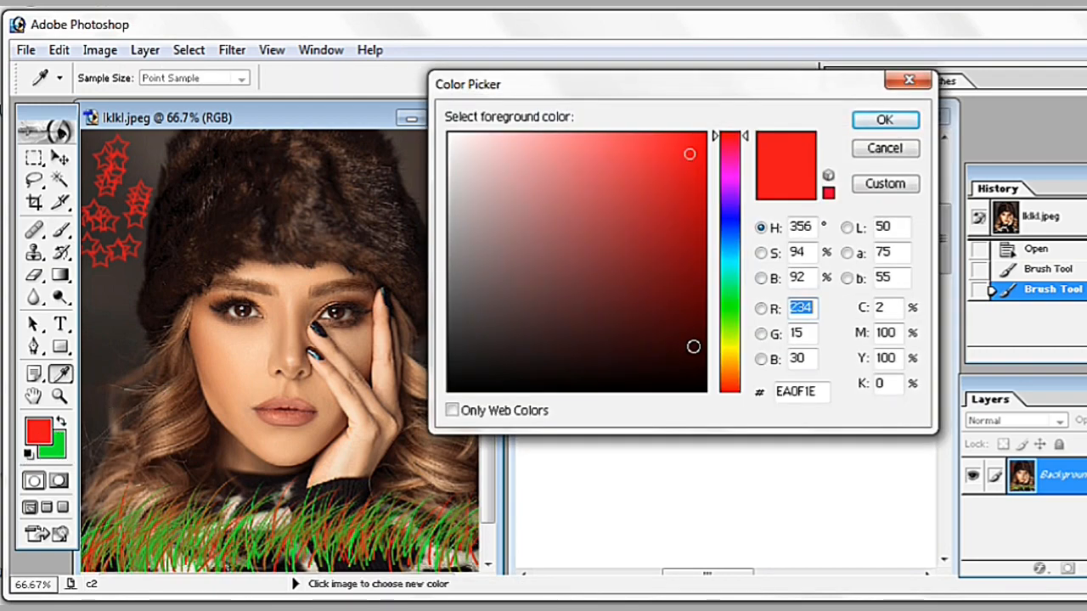
pyautogui.click(734, 349)
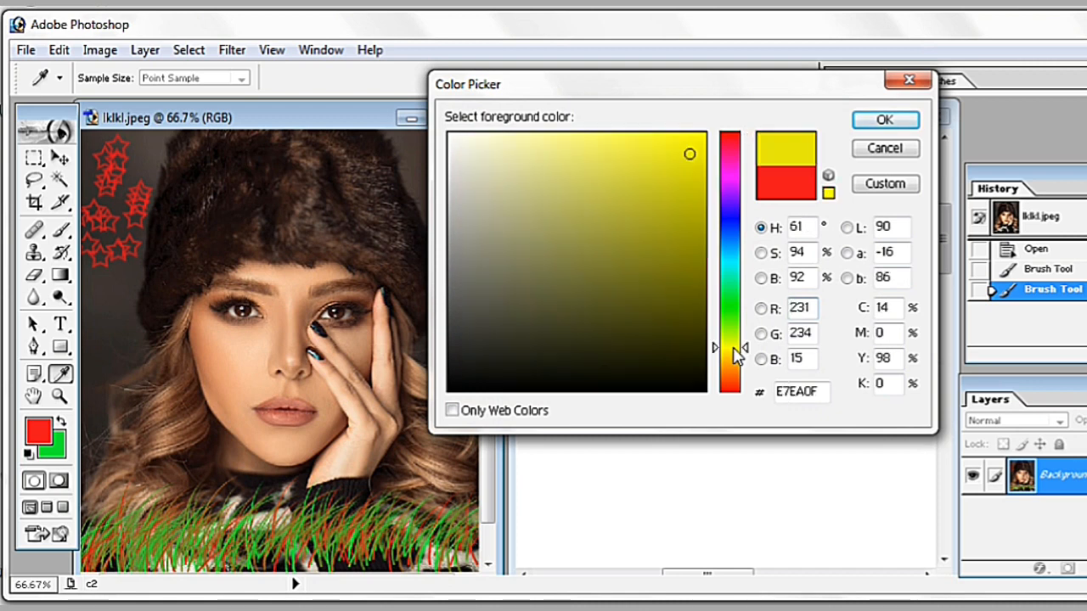
pyautogui.click(889, 119)
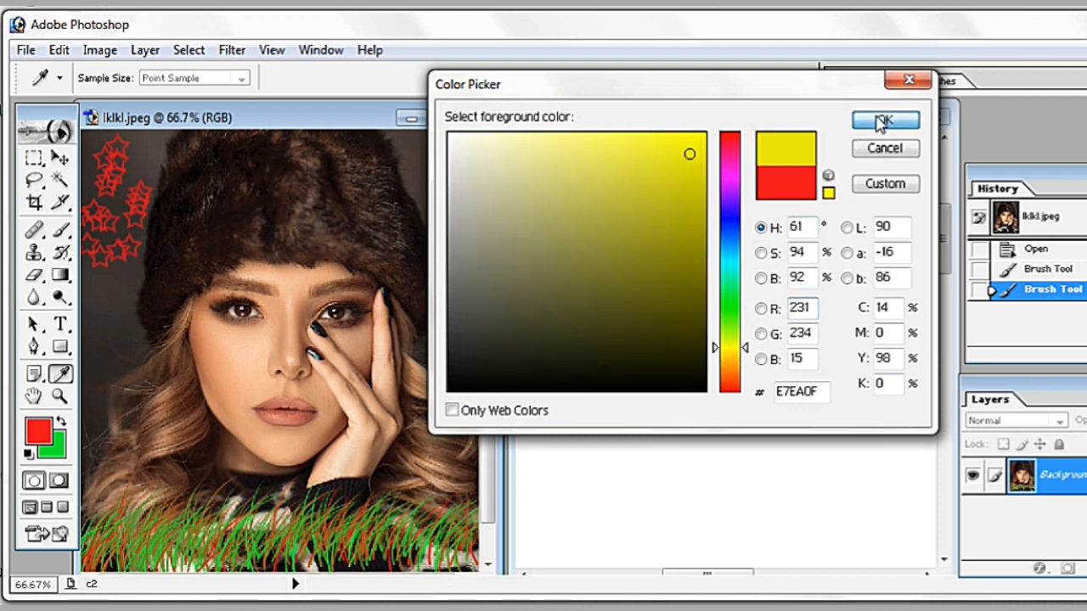
pyautogui.click(56, 448)
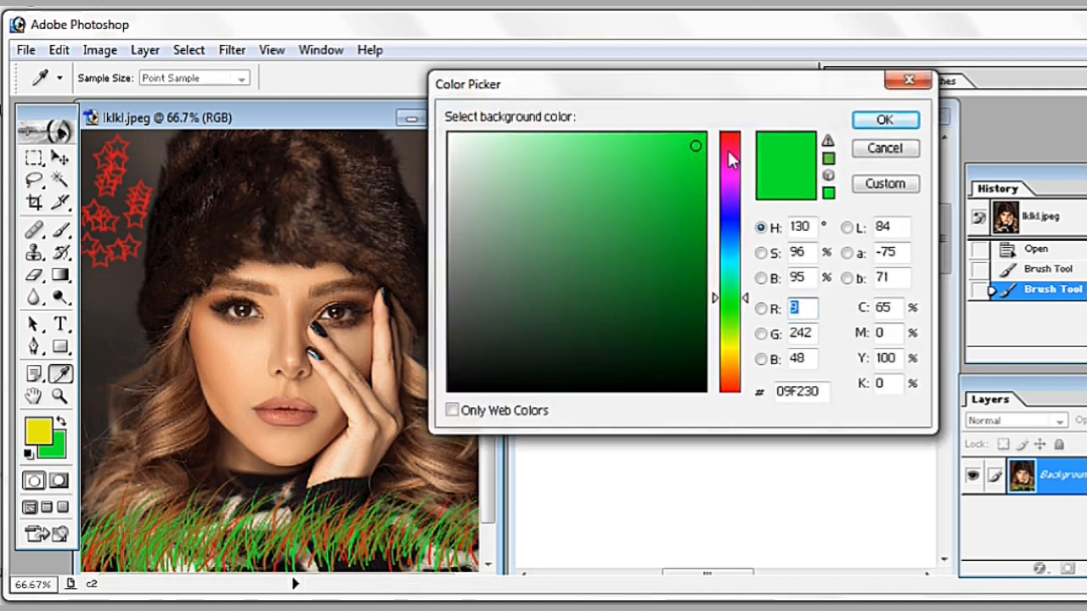
pyautogui.click(732, 140)
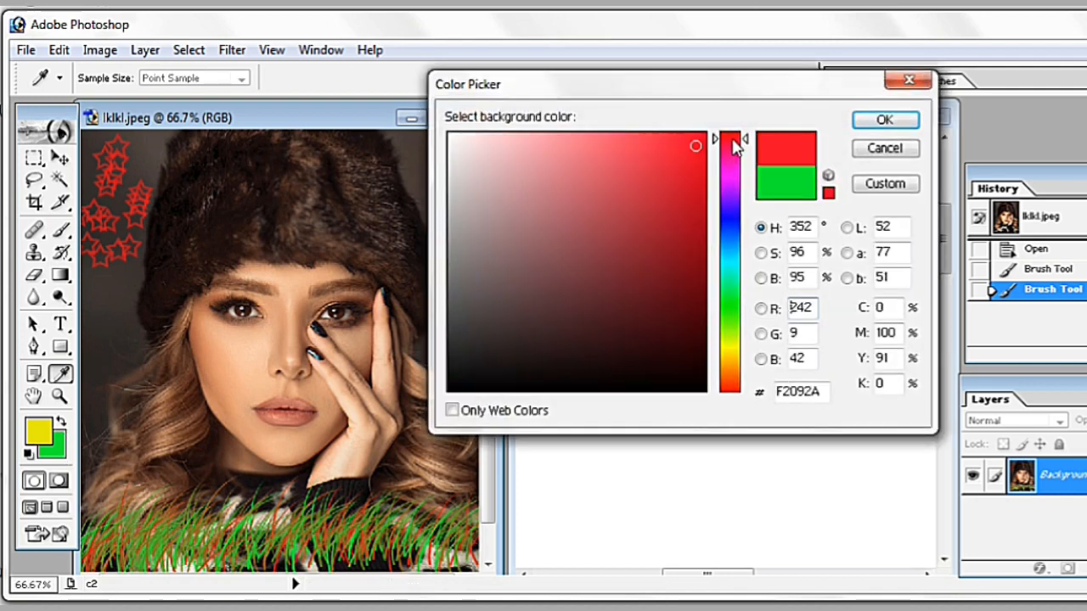
pyautogui.click(865, 127)
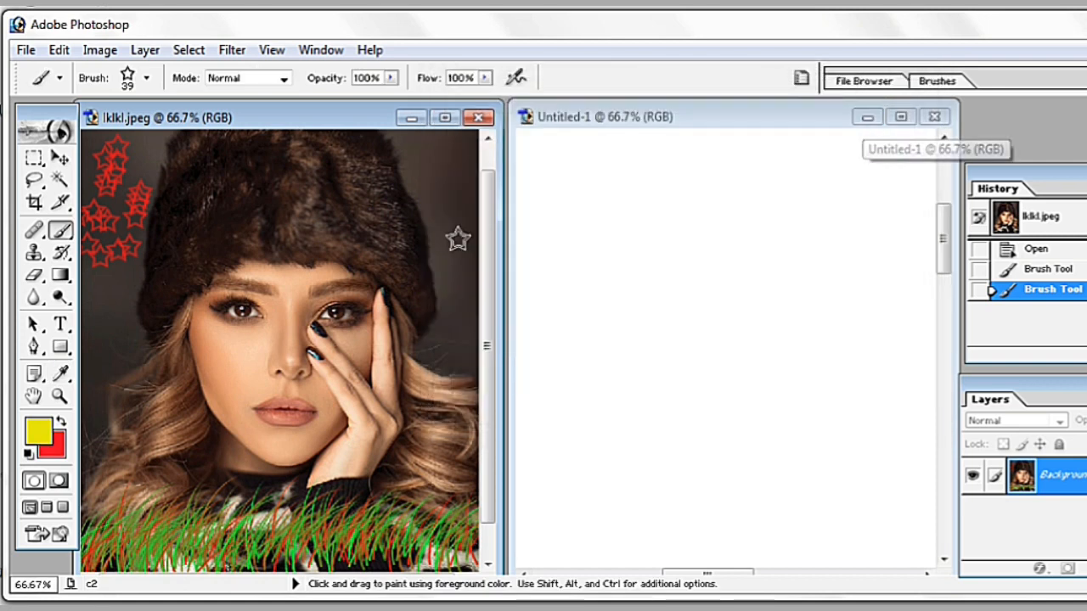
# - Paint columns of yellow stars down both sides of the portrait, above the grass, with the 39 px star brush
pyautogui.moveTo(448, 153)
pyautogui.mouseDown()
pyautogui.moveTo(424, 212)
pyautogui.moveTo(445, 331)
pyautogui.moveTo(437, 404)
pyautogui.moveTo(450, 475)
pyautogui.moveTo(437, 485)
pyautogui.moveTo(110, 322)
pyautogui.moveTo(87, 291)
pyautogui.moveTo(102, 437)
pyautogui.moveTo(118, 459)
pyautogui.moveTo(206, 491)
pyautogui.mouseUp()
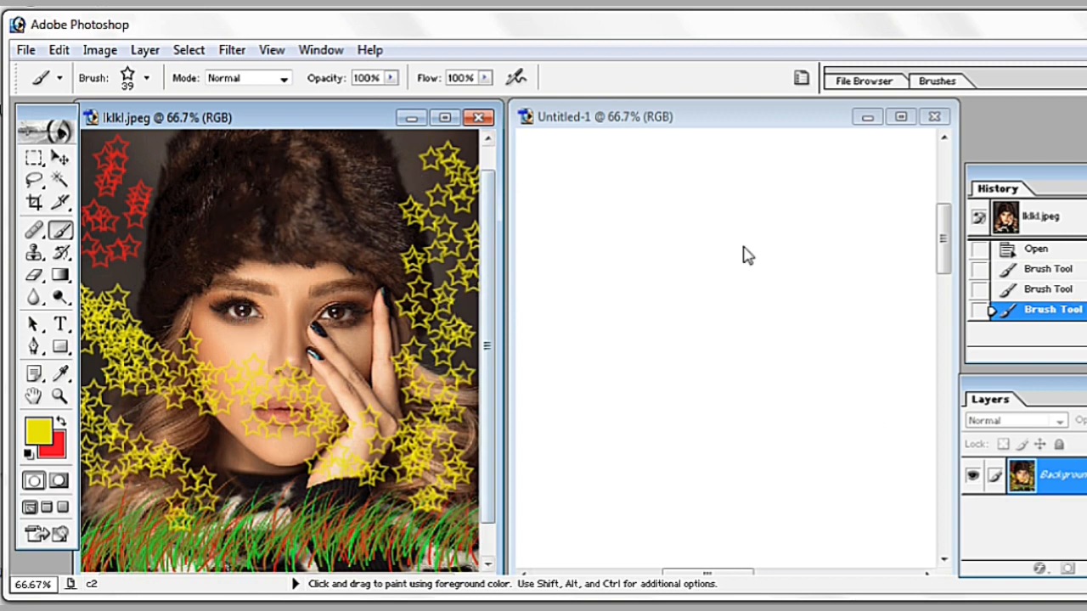
pyautogui.click(1051, 290)
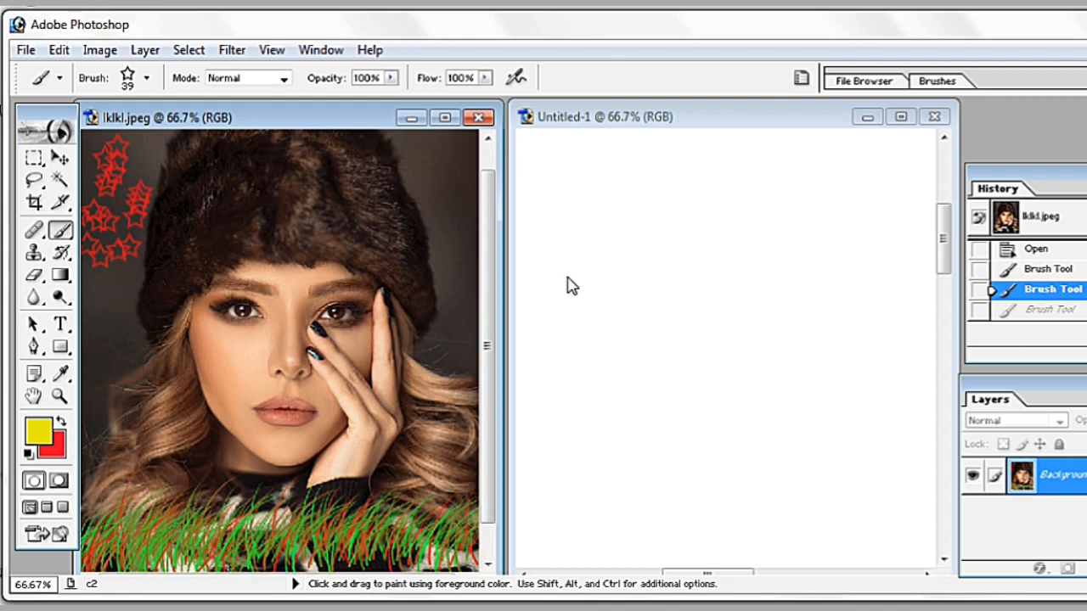
pyautogui.moveTo(450, 145)
pyautogui.mouseDown()
pyautogui.moveTo(437, 197)
pyautogui.moveTo(437, 315)
pyautogui.moveTo(450, 339)
pyautogui.moveTo(433, 522)
pyautogui.mouseUp()
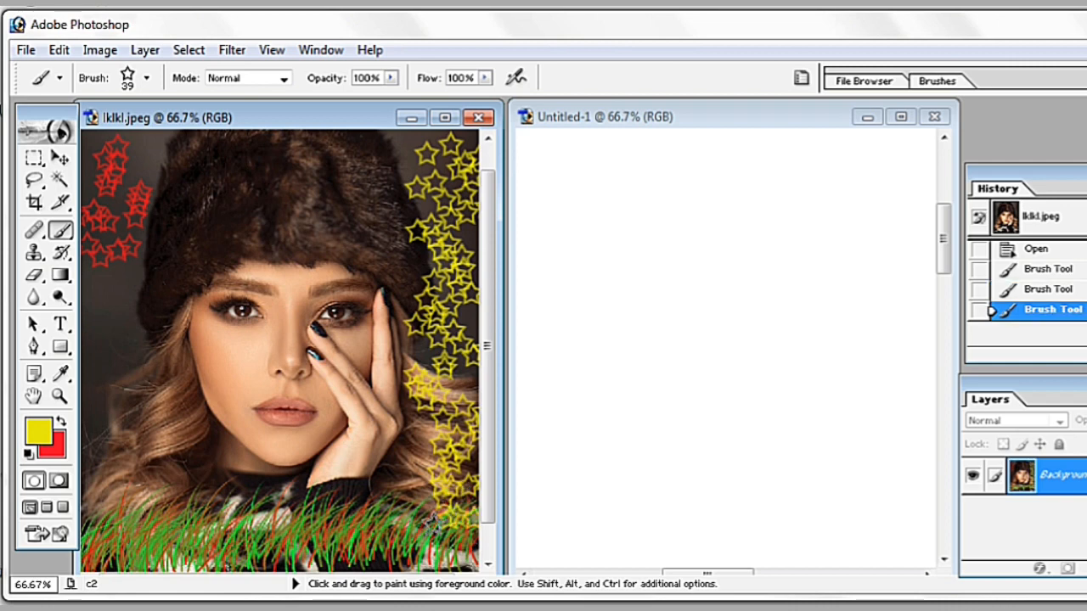
pyautogui.moveTo(112, 273)
pyautogui.mouseDown()
pyautogui.moveTo(97, 347)
pyautogui.moveTo(106, 518)
pyautogui.moveTo(92, 316)
pyautogui.moveTo(111, 158)
pyautogui.mouseUp()
pyautogui.click(110, 159)
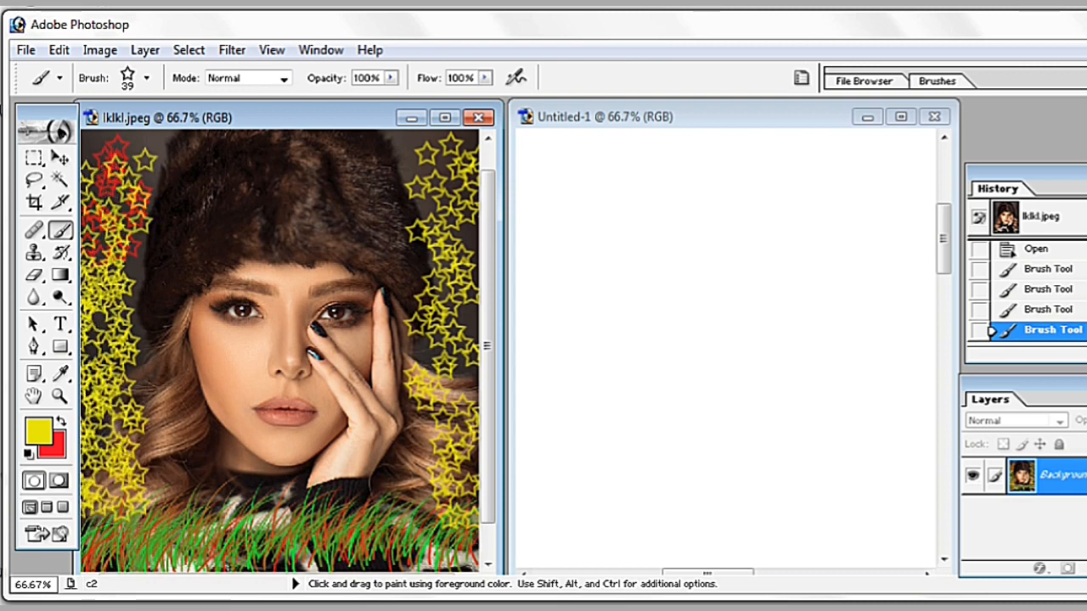
pyautogui.click(1079, 310)
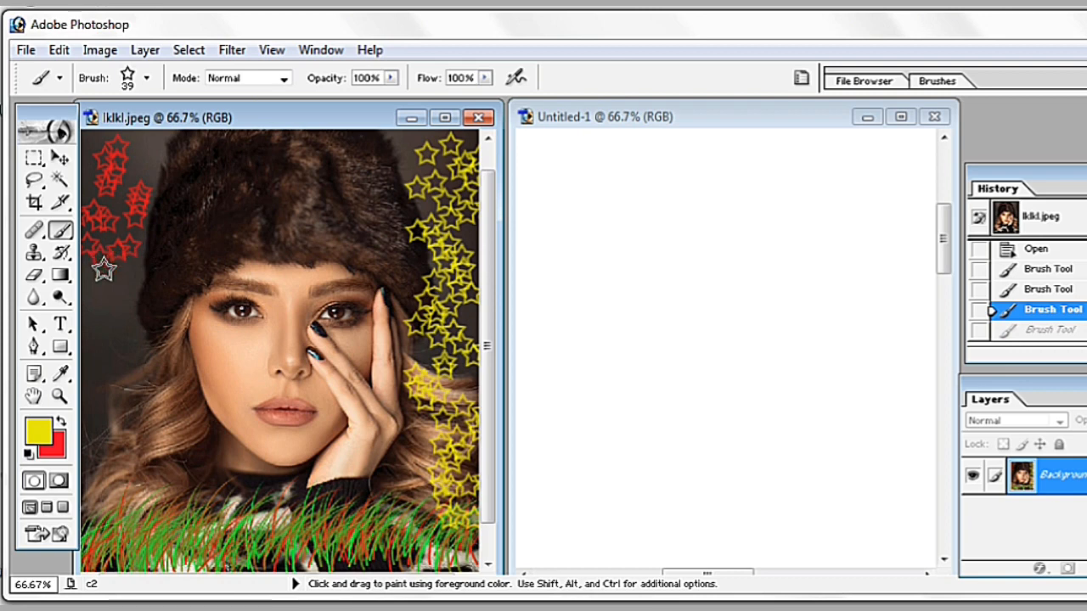
pyautogui.moveTo(105, 273)
pyautogui.mouseDown()
pyautogui.moveTo(111, 441)
pyautogui.moveTo(96, 507)
pyautogui.mouseUp()
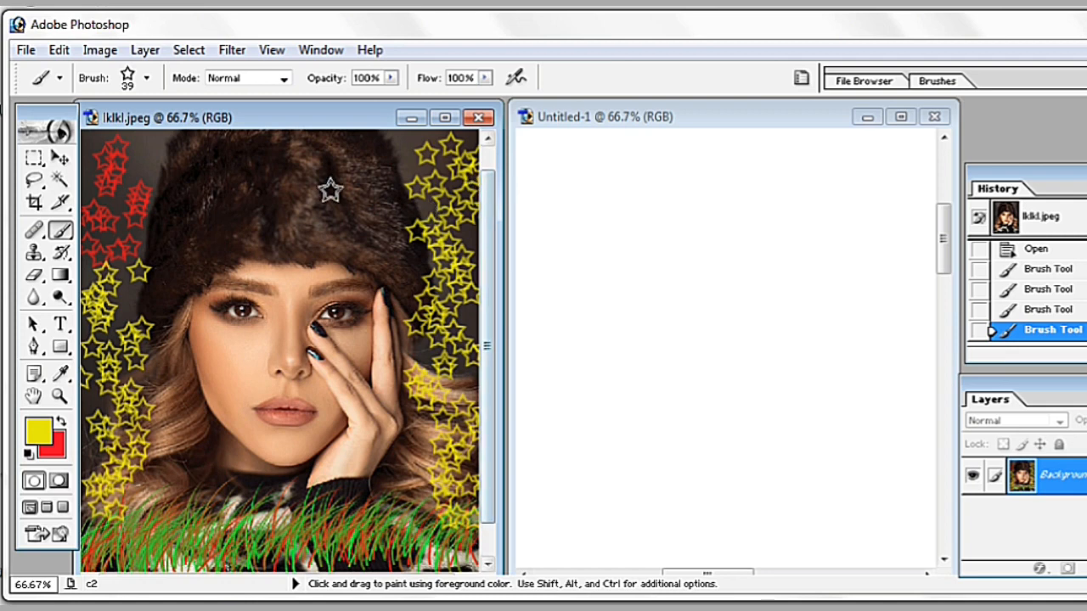
# - Choose the 74 px maple leaf brush and paint yellow, green and orange leaves over the sweater and down both sides of the portrait
pyautogui.rightClick(277, 212)
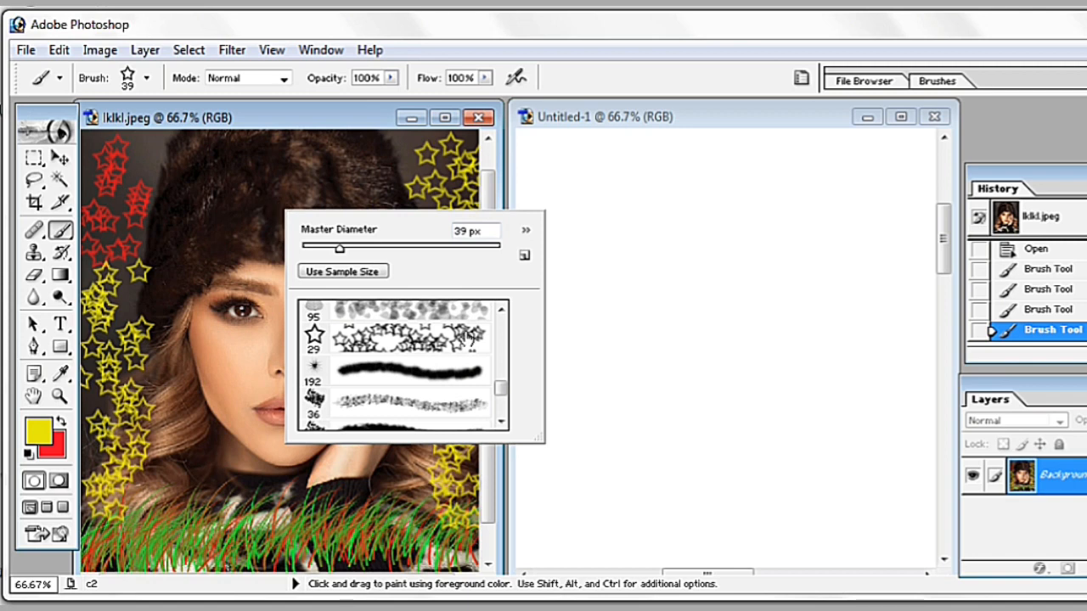
pyautogui.scroll(4, 506, 389)
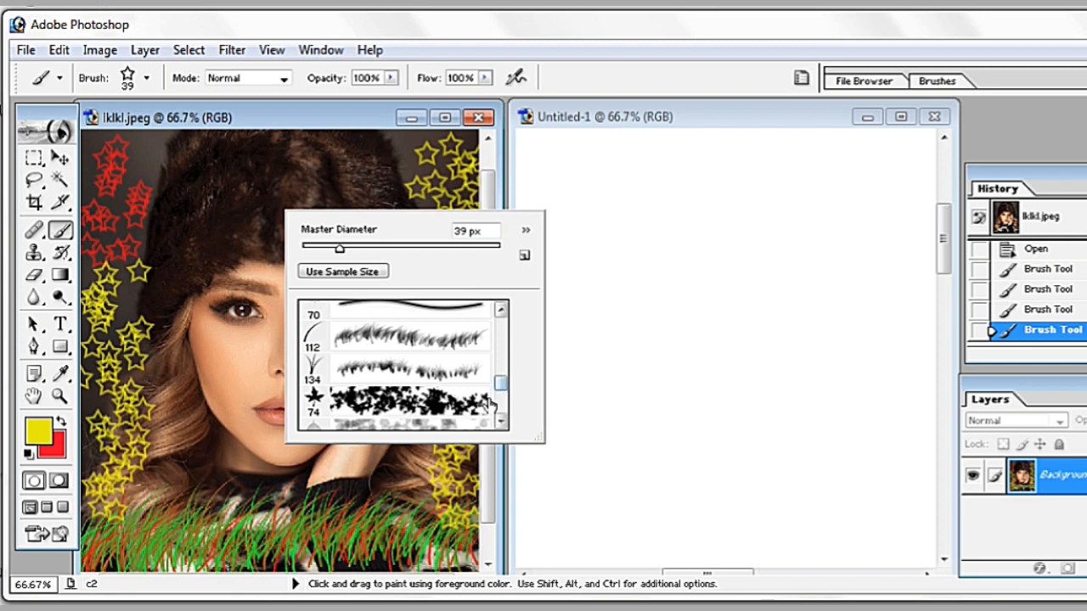
pyautogui.click(416, 399)
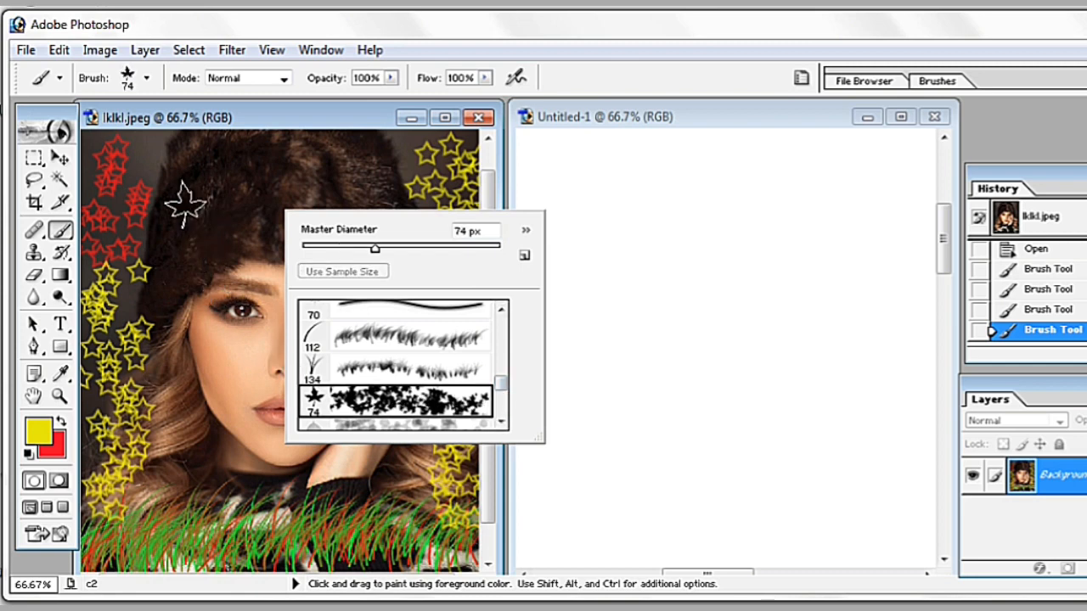
pyautogui.click(149, 480)
pyautogui.moveTo(149, 479)
pyautogui.mouseDown()
pyautogui.moveTo(212, 459)
pyautogui.moveTo(259, 489)
pyautogui.moveTo(373, 491)
pyautogui.mouseUp()
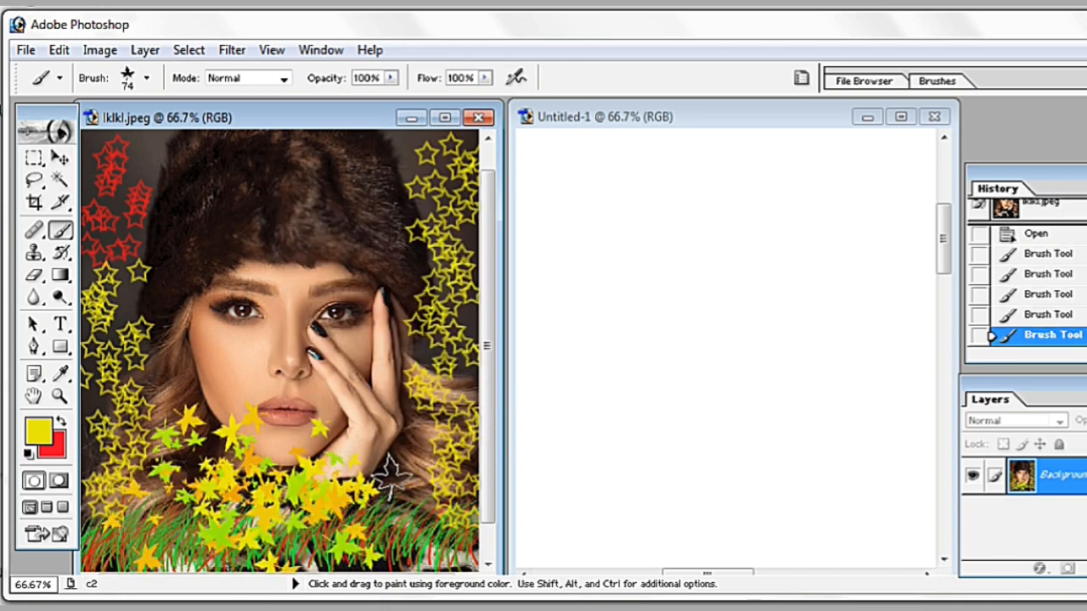
pyautogui.moveTo(387, 469); pyautogui.dragTo(400, 474)
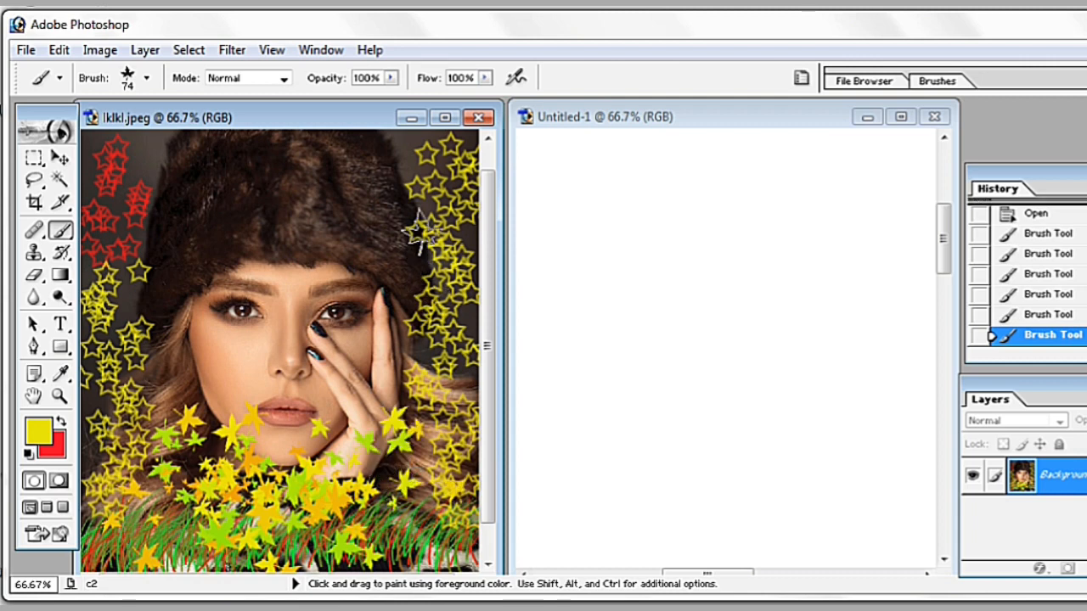
pyautogui.moveTo(140, 157)
pyautogui.mouseDown()
pyautogui.moveTo(103, 340)
pyautogui.moveTo(97, 463)
pyautogui.moveTo(115, 497)
pyautogui.moveTo(127, 495)
pyautogui.mouseUp()
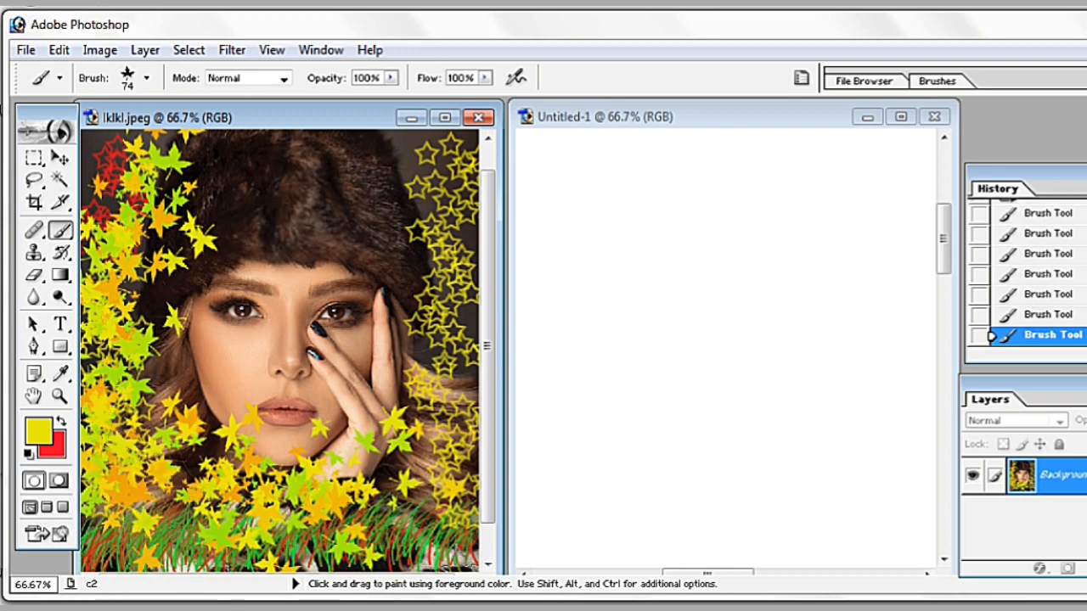
pyautogui.moveTo(431, 170); pyautogui.dragTo(455, 392)
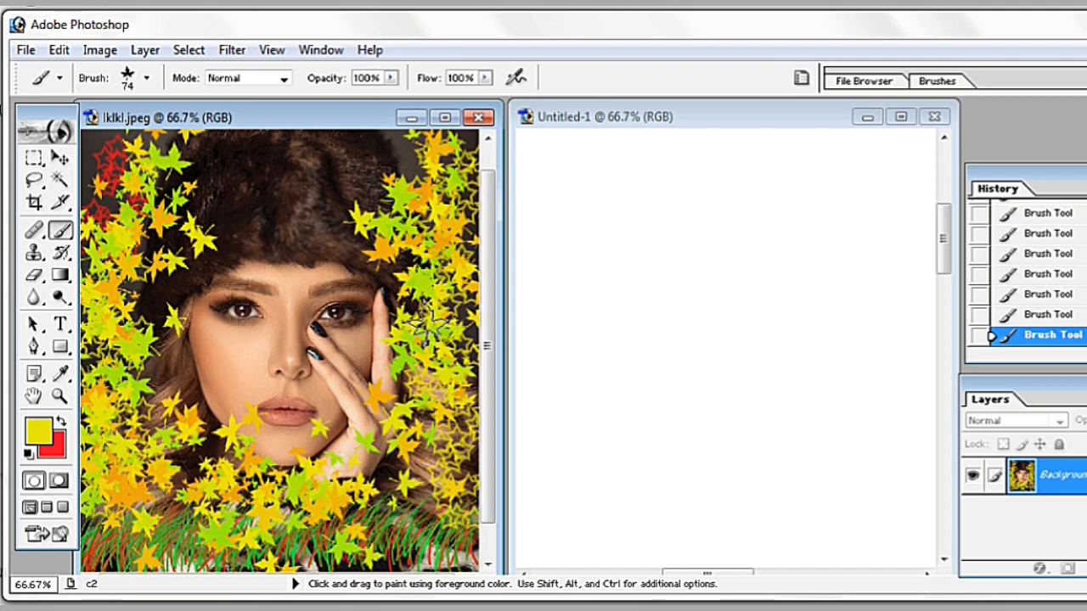
# - Try painting a frame of maple leaves around the blank Untitled-1 canvas, and revert that document to its new, empty state
pyautogui.click(573, 212)
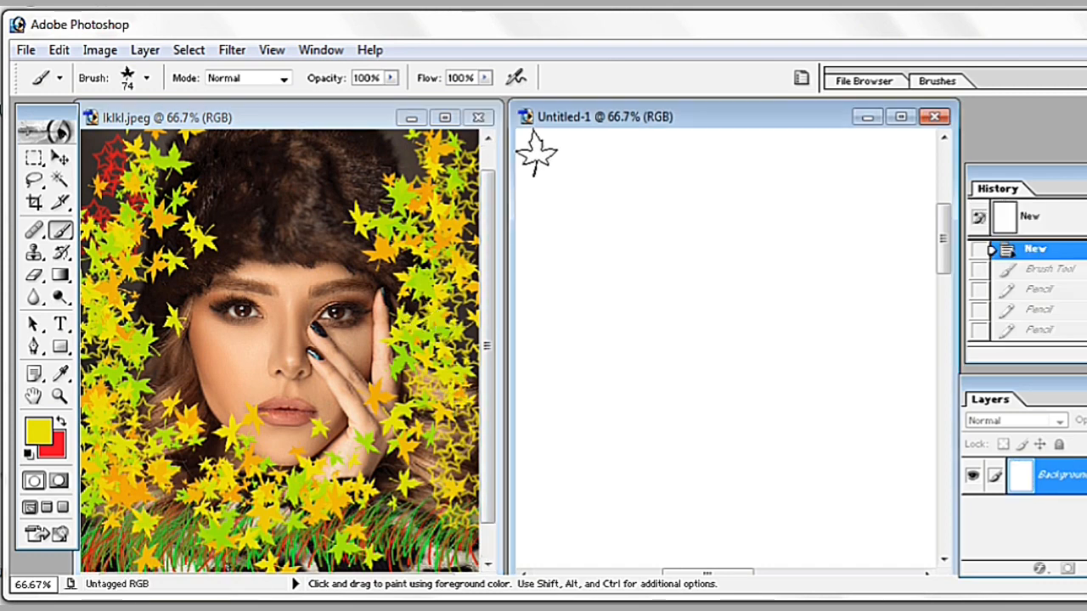
pyautogui.moveTo(535, 150)
pyautogui.mouseDown()
pyautogui.moveTo(586, 166)
pyautogui.moveTo(900, 181)
pyautogui.moveTo(892, 476)
pyautogui.moveTo(864, 529)
pyautogui.moveTo(775, 535)
pyautogui.moveTo(566, 517)
pyautogui.moveTo(575, 456)
pyautogui.moveTo(546, 319)
pyautogui.moveTo(548, 259)
pyautogui.mouseUp()
pyautogui.click(63, 232)
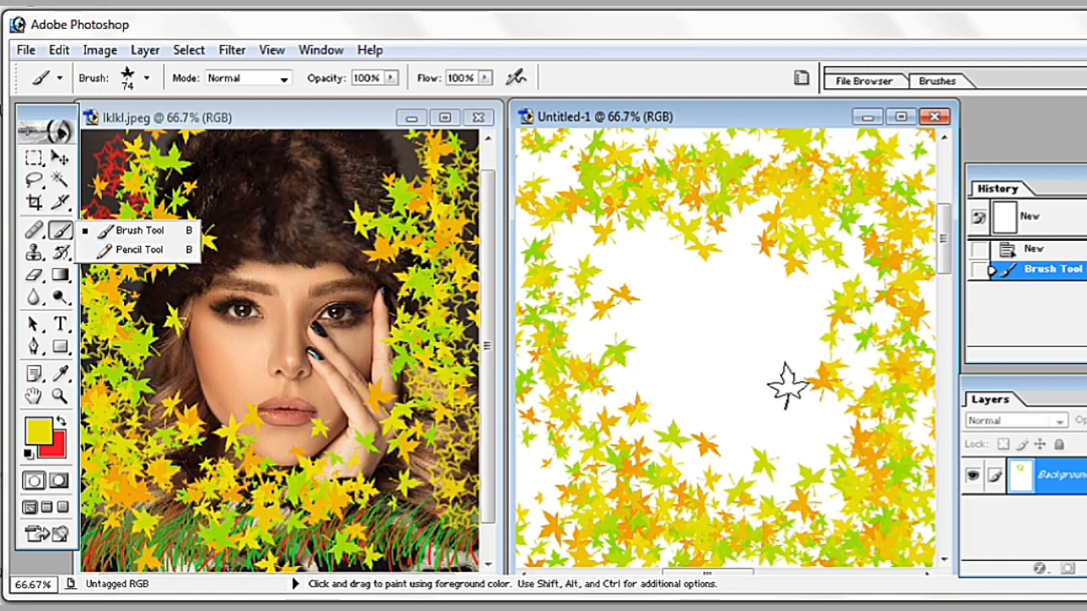
pyautogui.click(670, 325)
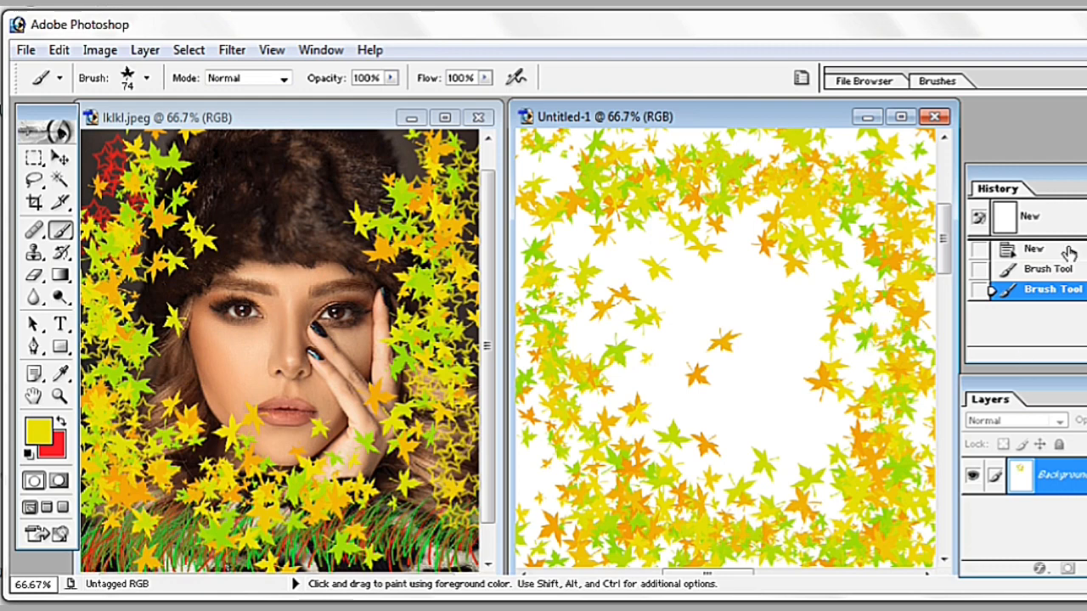
pyautogui.click(1034, 250)
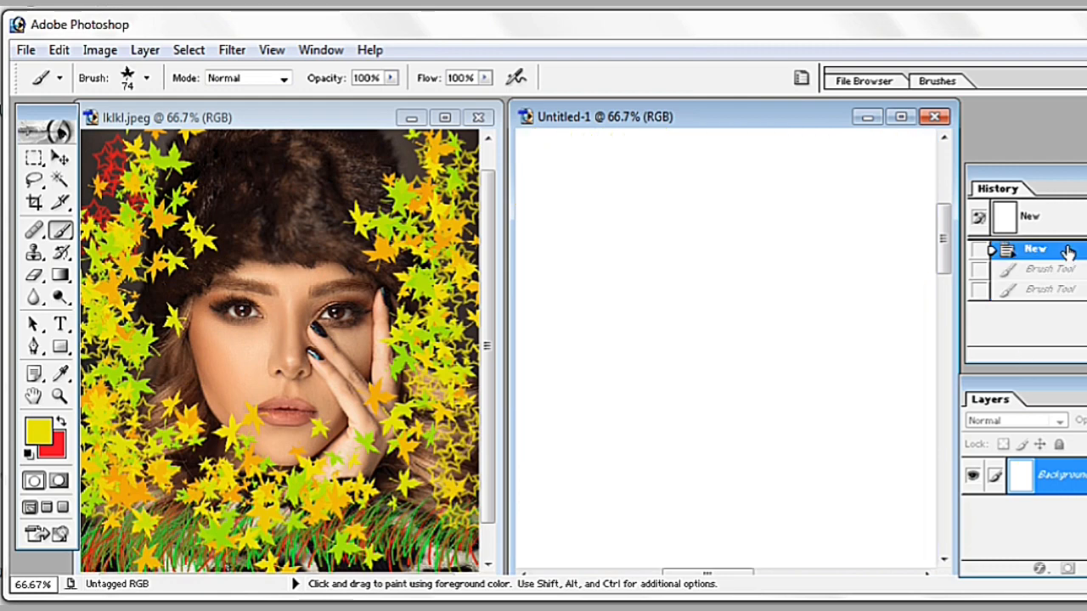
# - Revert the portrait photo lklkl.jpeg to its opened state, clearing the painted grass, stars and leaves
pyautogui.click(234, 243)
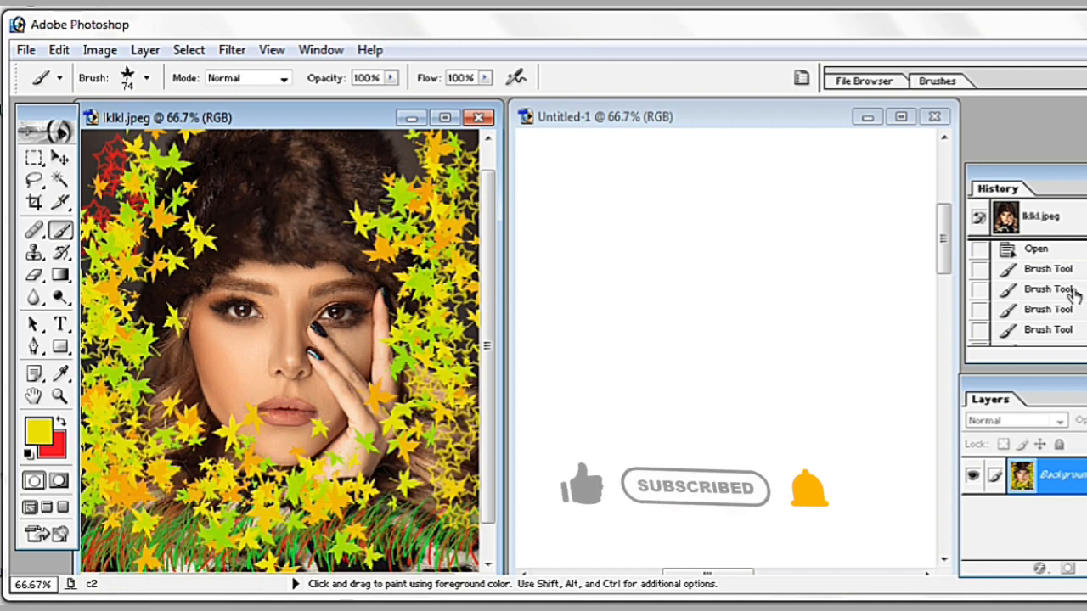
pyautogui.click(1038, 250)
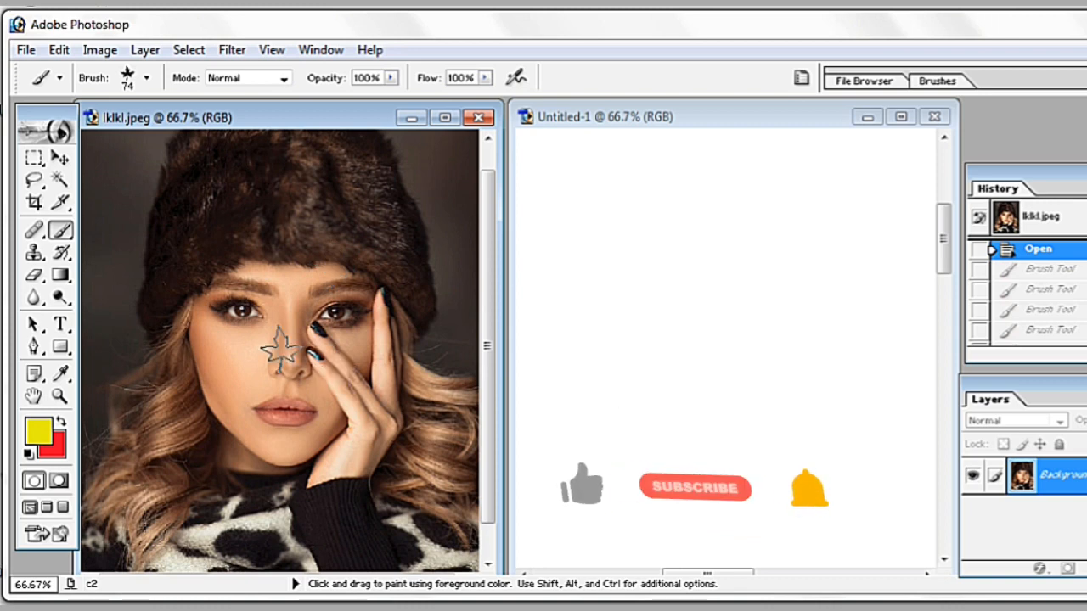
# - Switch to the Pencil tool and choose the 74 px maple leaf brush preset
pyautogui.rightClick(64, 230)
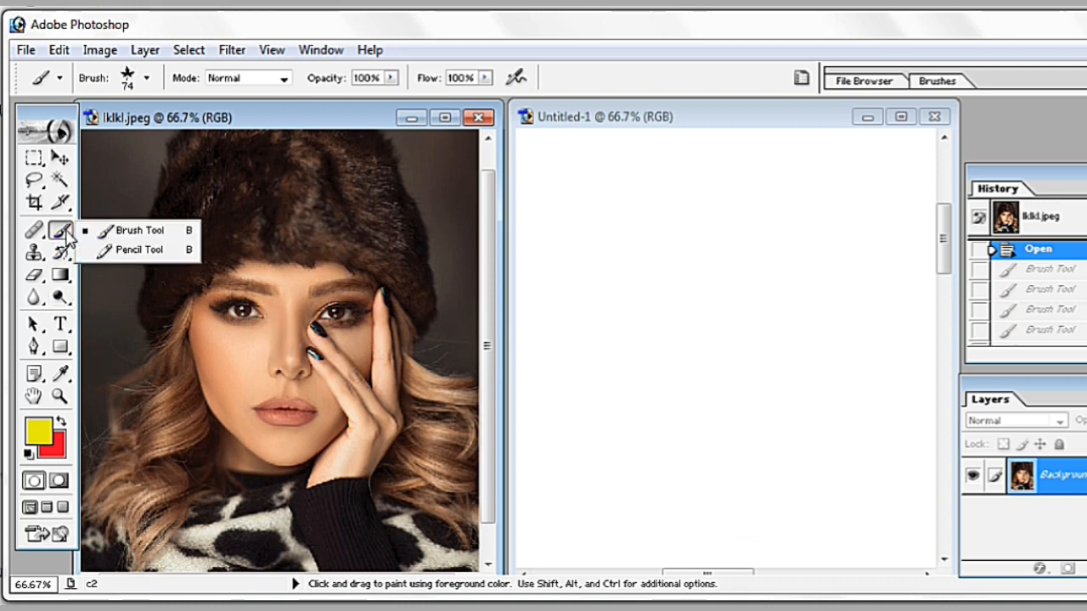
pyautogui.click(139, 249)
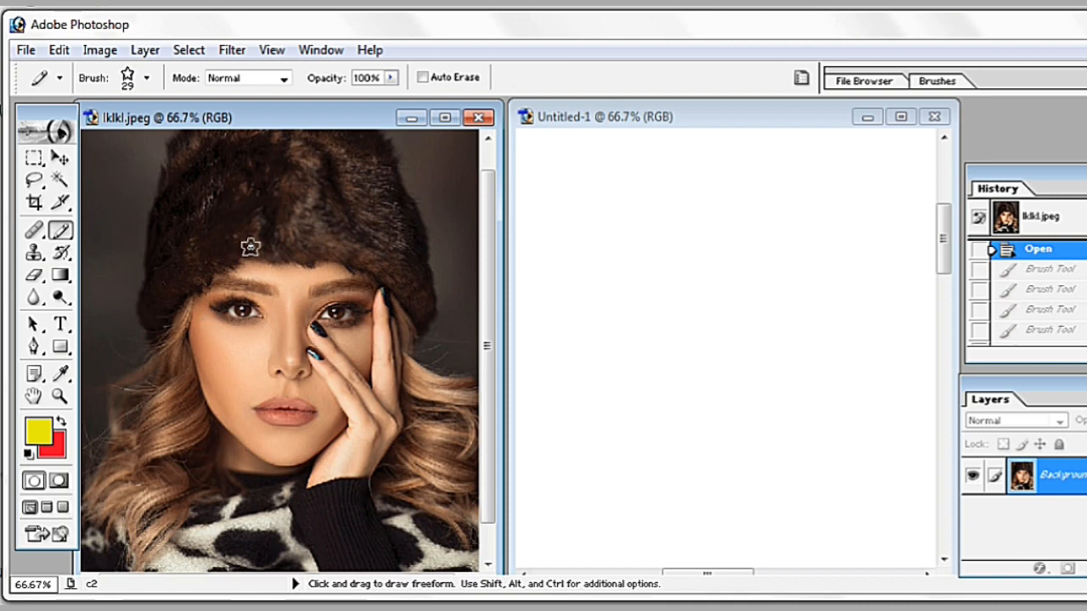
pyautogui.rightClick(201, 234)
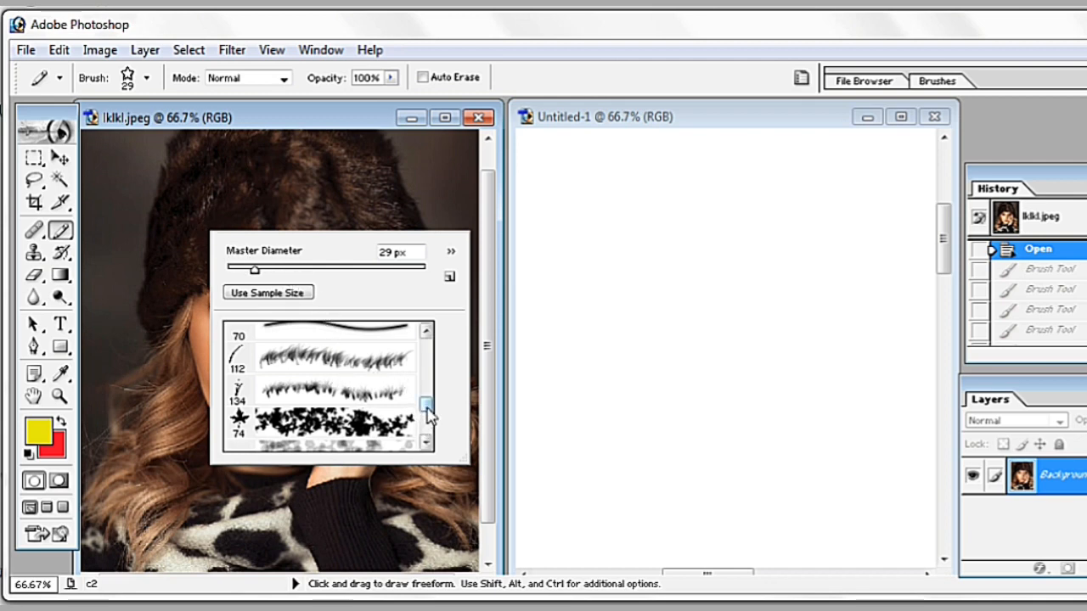
pyautogui.moveTo(429, 414)
pyautogui.mouseDown()
pyautogui.moveTo(435, 371)
pyautogui.moveTo(439, 437)
pyautogui.moveTo(438, 377)
pyautogui.moveTo(429, 412)
pyautogui.mouseUp()
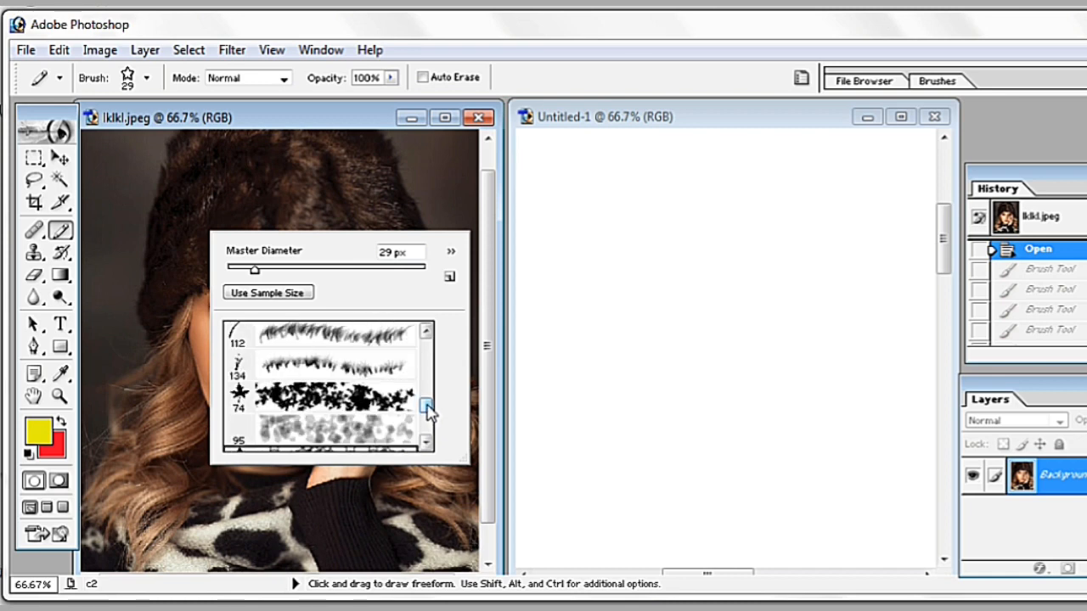
pyautogui.click(335, 398)
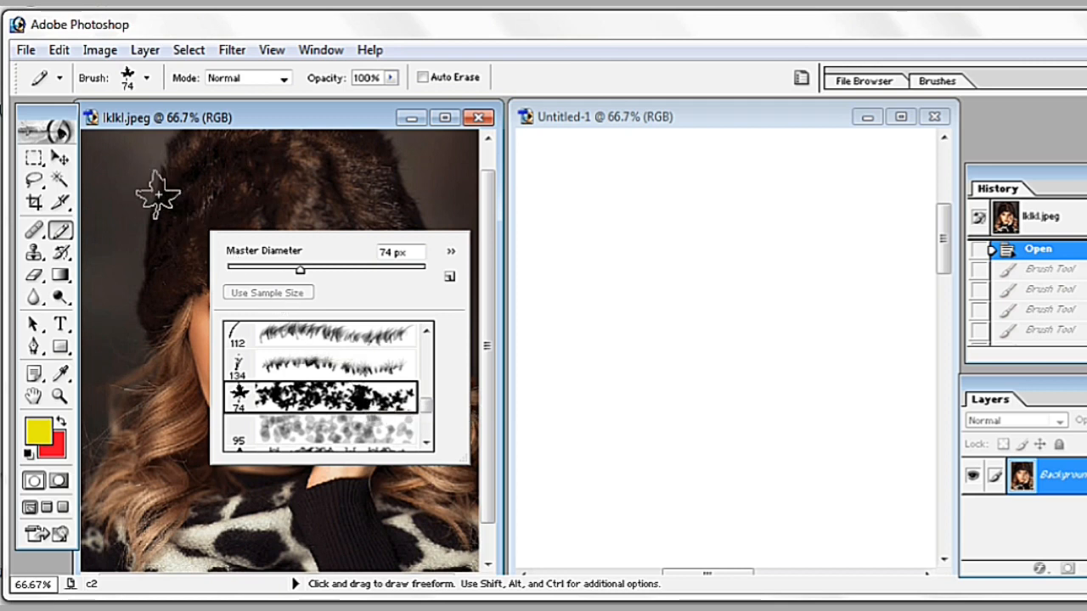
# - Draw maple leaves with the Pencil tool down both sides of the portrait and across the sweater along its lower edge
pyautogui.moveTo(114, 182)
pyautogui.mouseDown()
pyautogui.moveTo(128, 322)
pyautogui.moveTo(100, 501)
pyautogui.moveTo(122, 519)
pyautogui.mouseUp()
pyautogui.moveTo(189, 544)
pyautogui.mouseDown()
pyautogui.moveTo(319, 557)
pyautogui.moveTo(406, 544)
pyautogui.moveTo(459, 539)
pyautogui.mouseUp()
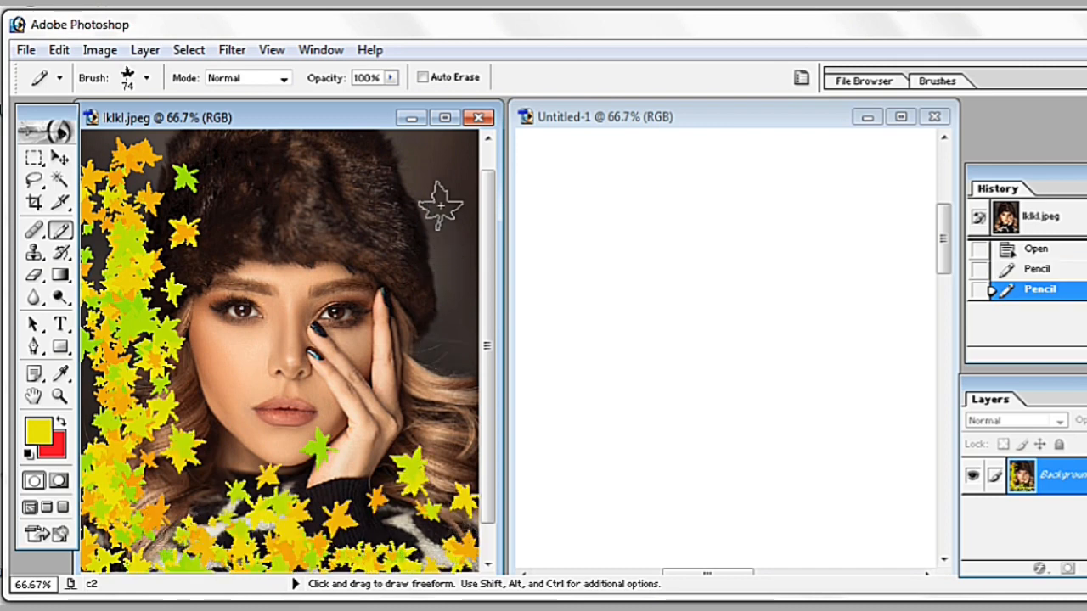
pyautogui.moveTo(432, 161); pyautogui.dragTo(430, 383)
pyautogui.click(433, 385)
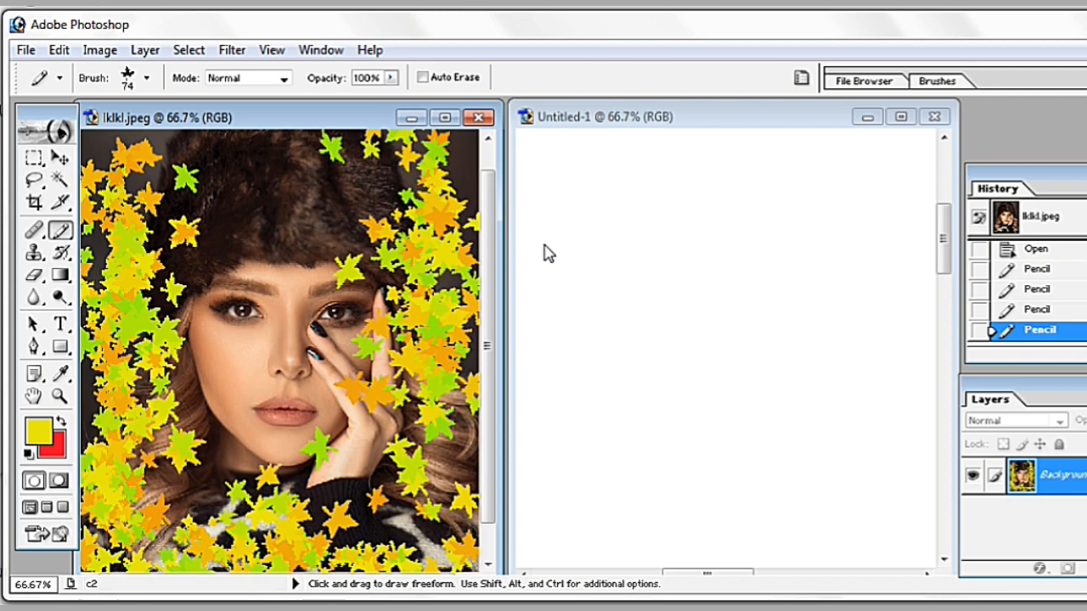
# - Draw a diagonal band of maple leaves with the Pencil tool from upper center to lower left of the blank Untitled-1 canvas
pyautogui.rightClick(64, 241)
pyautogui.click(132, 251)
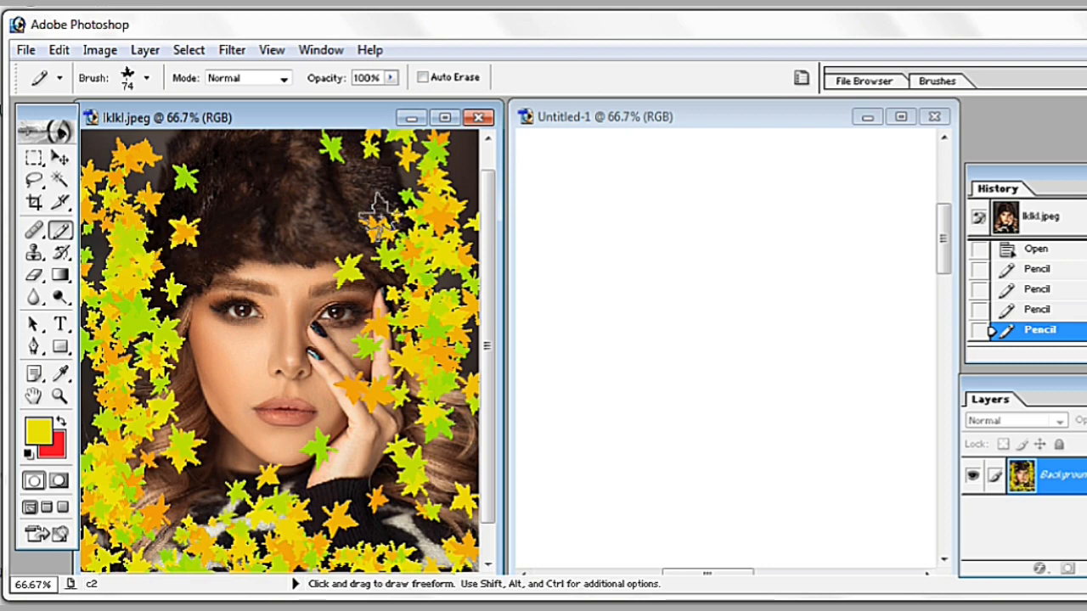
pyautogui.click(526, 493)
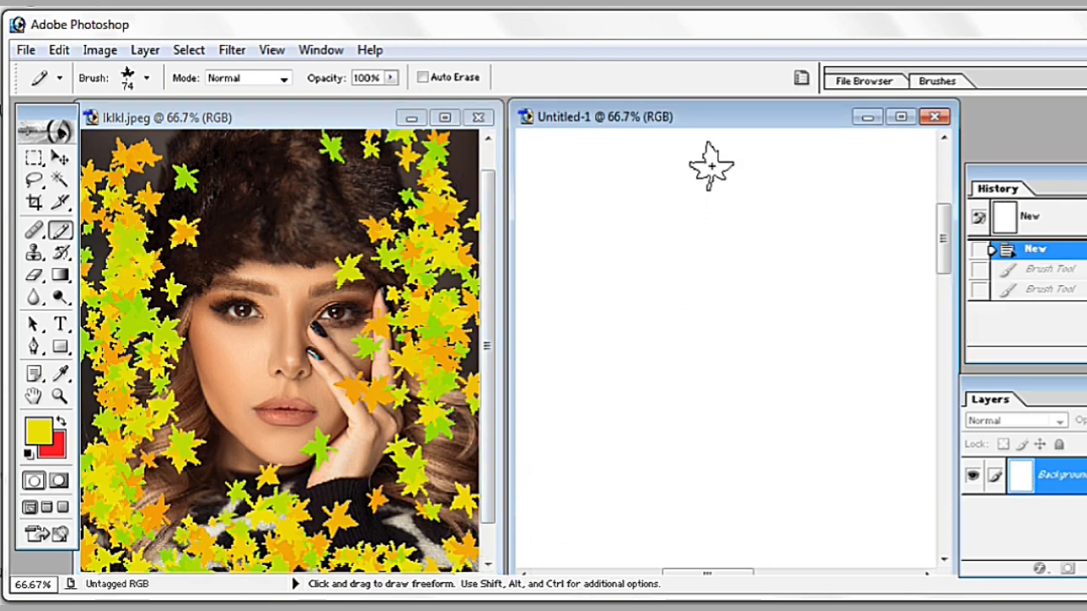
pyautogui.moveTo(711, 146); pyautogui.dragTo(528, 522)
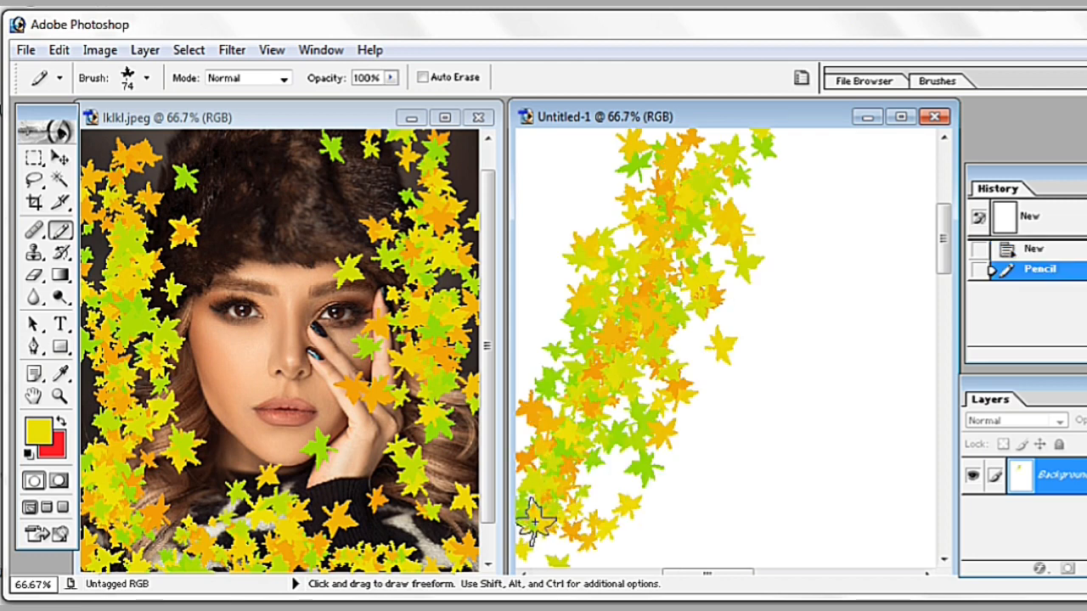
# - Switch to the Brush tool and paint a second band of maple leaves beside the first on the Untitled-1 canvas
pyautogui.click(59, 230)
pyautogui.click(137, 233)
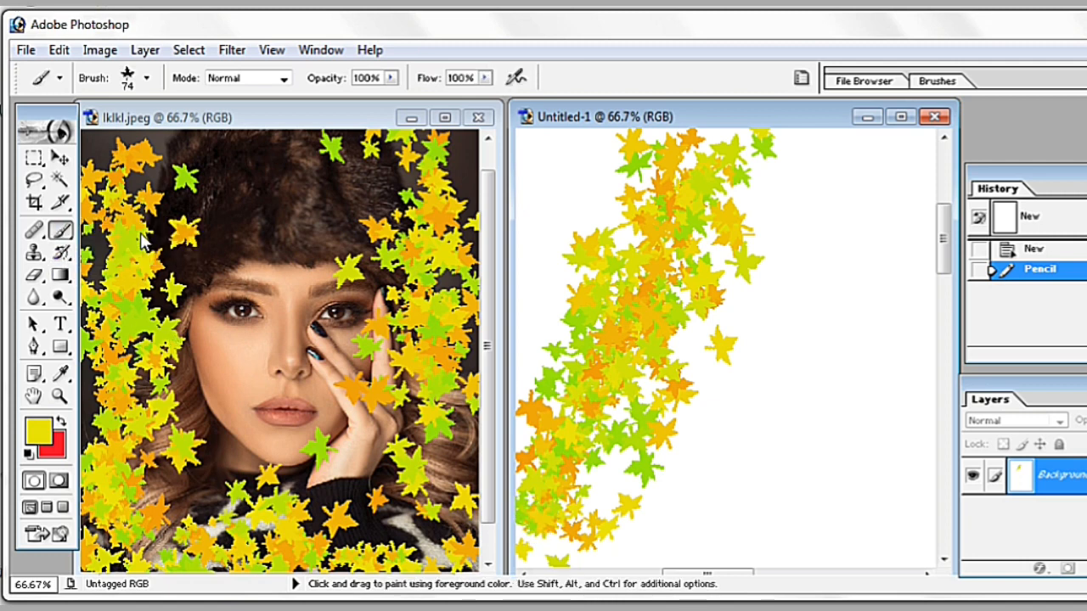
pyautogui.moveTo(878, 201)
pyautogui.mouseDown()
pyautogui.moveTo(823, 414)
pyautogui.moveTo(752, 530)
pyautogui.mouseUp()
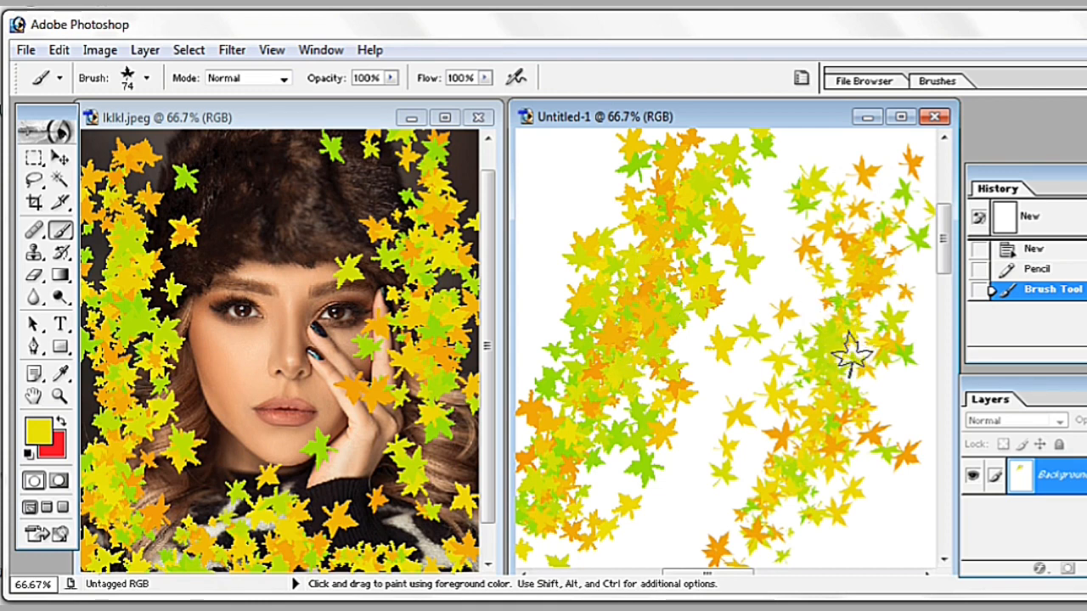
# - Revert lklkl.jpeg to its opened state and paint maple leaves with the Brush tool down the left side of the portrait
pyautogui.click(281, 288)
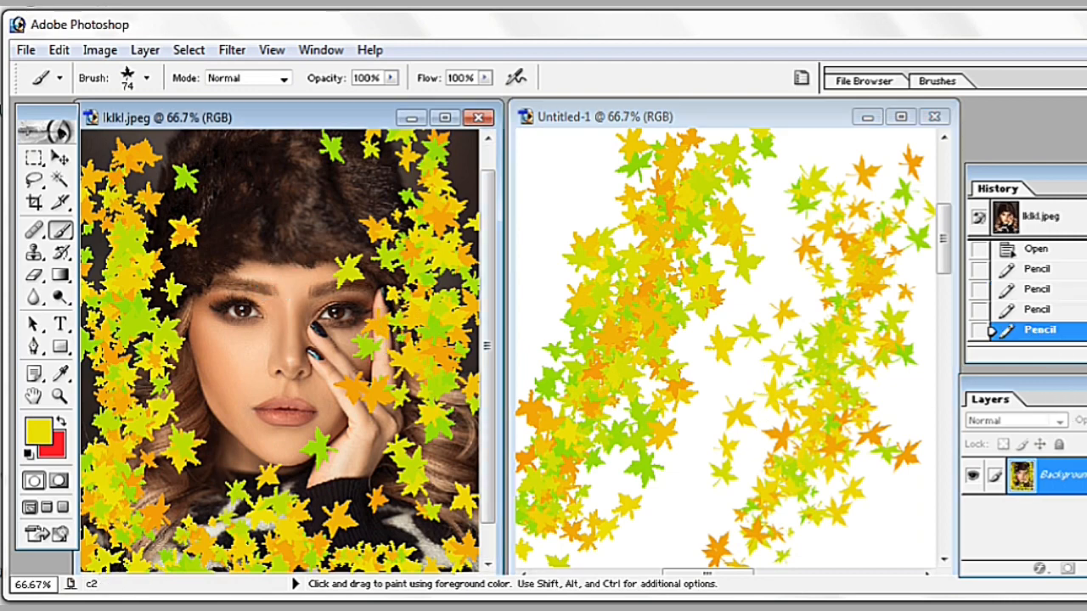
pyautogui.click(1072, 251)
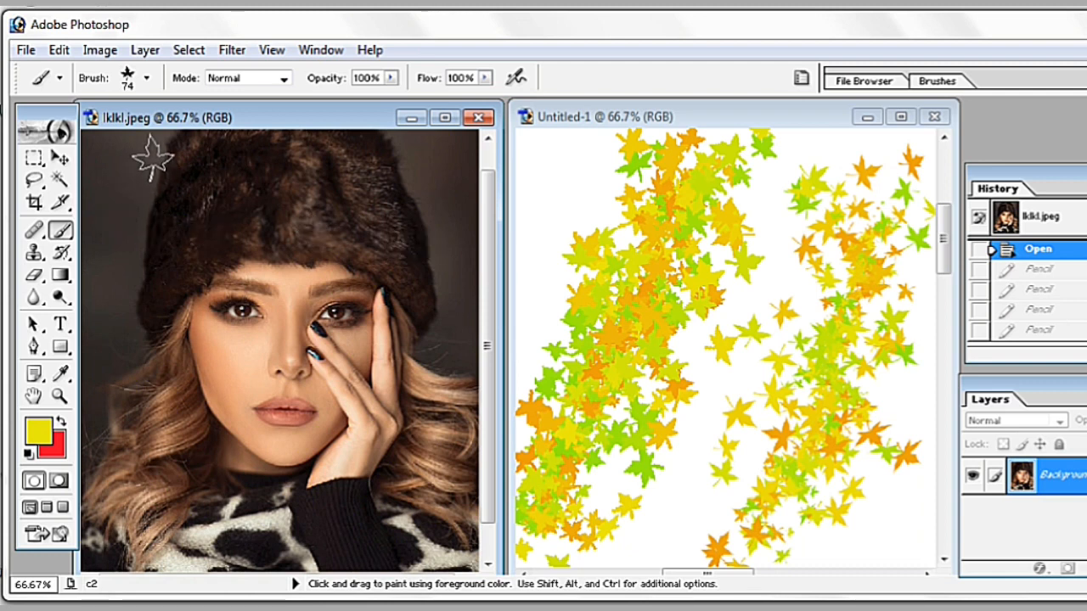
pyautogui.moveTo(136, 157)
pyautogui.mouseDown()
pyautogui.moveTo(145, 293)
pyautogui.moveTo(132, 416)
pyautogui.moveTo(148, 492)
pyautogui.moveTo(146, 543)
pyautogui.mouseUp()
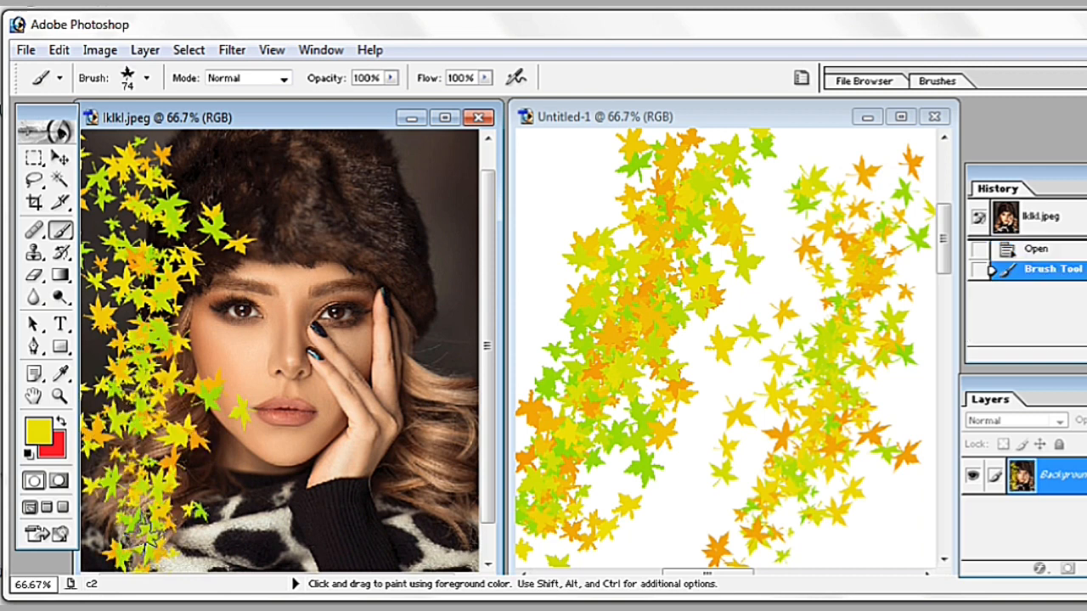
# - Switch to the Pencil tool and draw maple leaves down the right side of the portrait for comparison
pyautogui.click(60, 230)
pyautogui.click(132, 252)
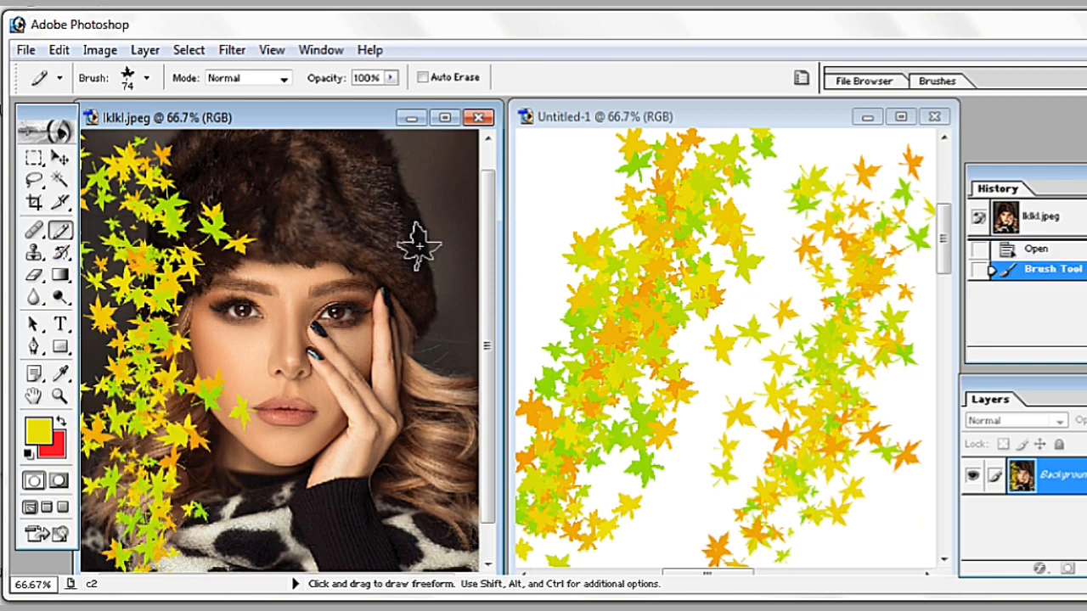
pyautogui.moveTo(432, 162)
pyautogui.mouseDown()
pyautogui.moveTo(431, 348)
pyautogui.moveTo(412, 501)
pyautogui.moveTo(457, 571)
pyautogui.mouseUp()
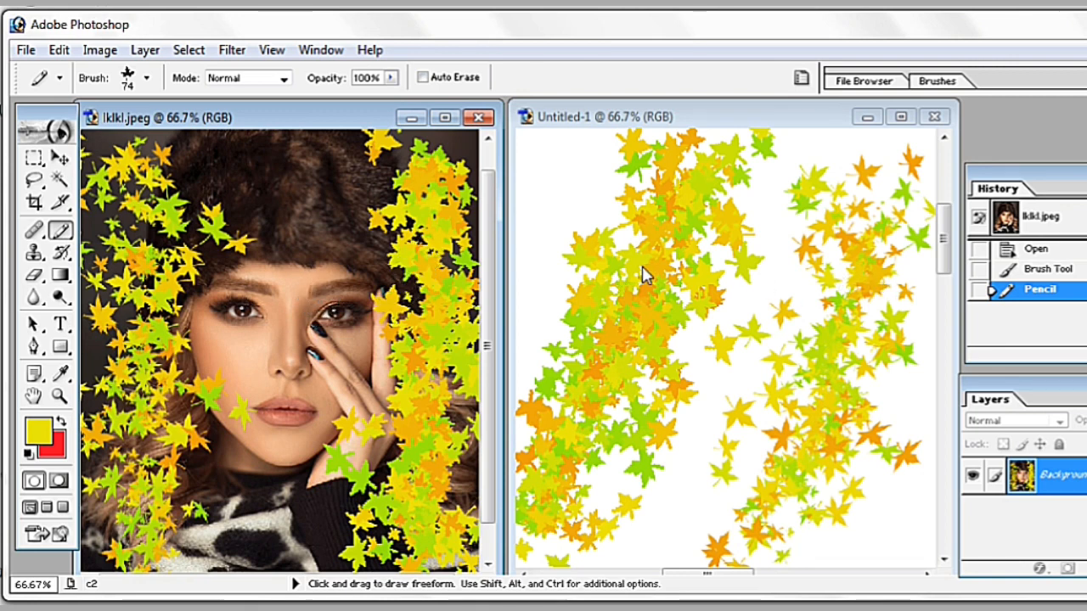
# - Revert Untitled-1 to its new blank state and lklkl.jpeg to its opened state, clearing all drawn leaves
pyautogui.click(747, 272)
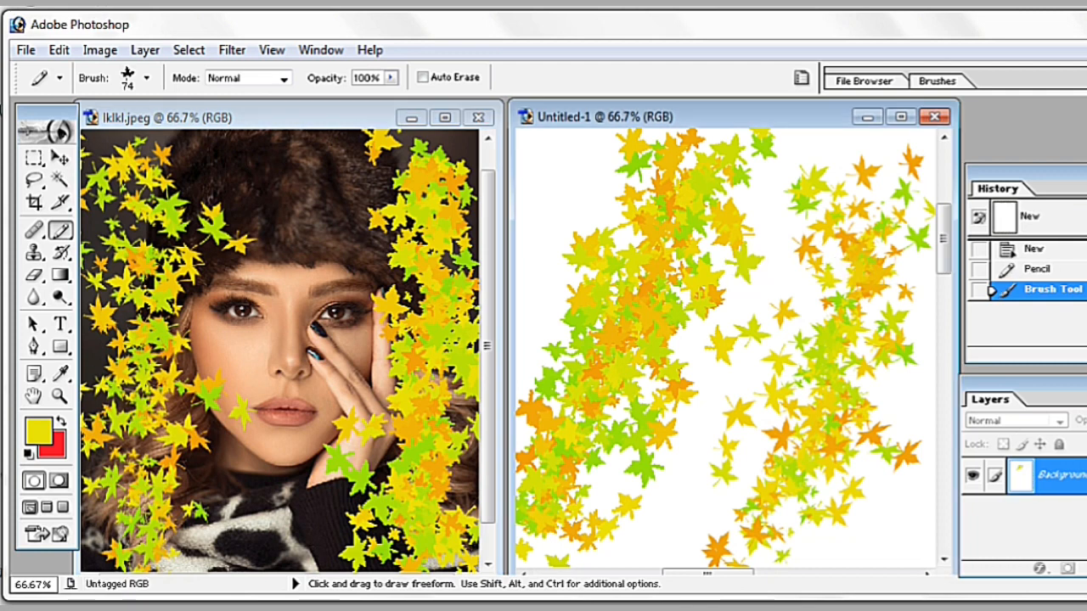
pyautogui.click(1034, 249)
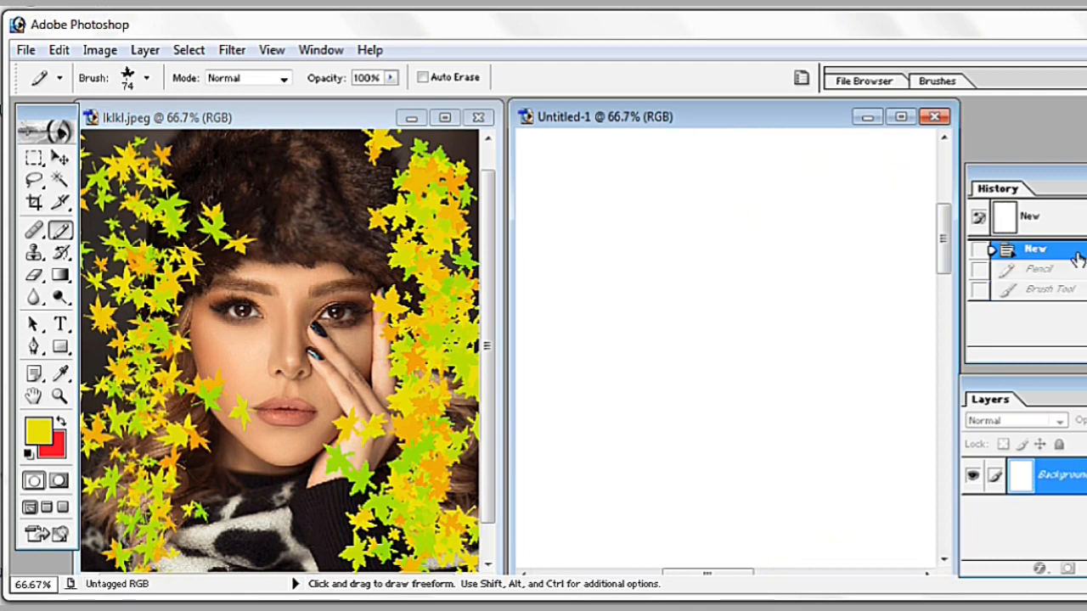
pyautogui.click(196, 283)
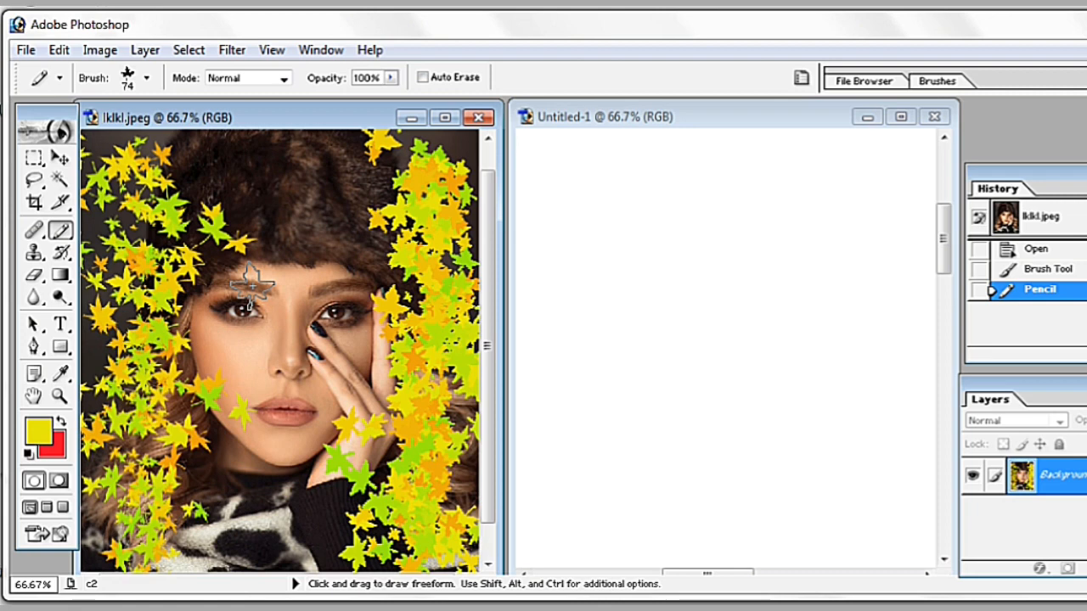
pyautogui.click(1034, 251)
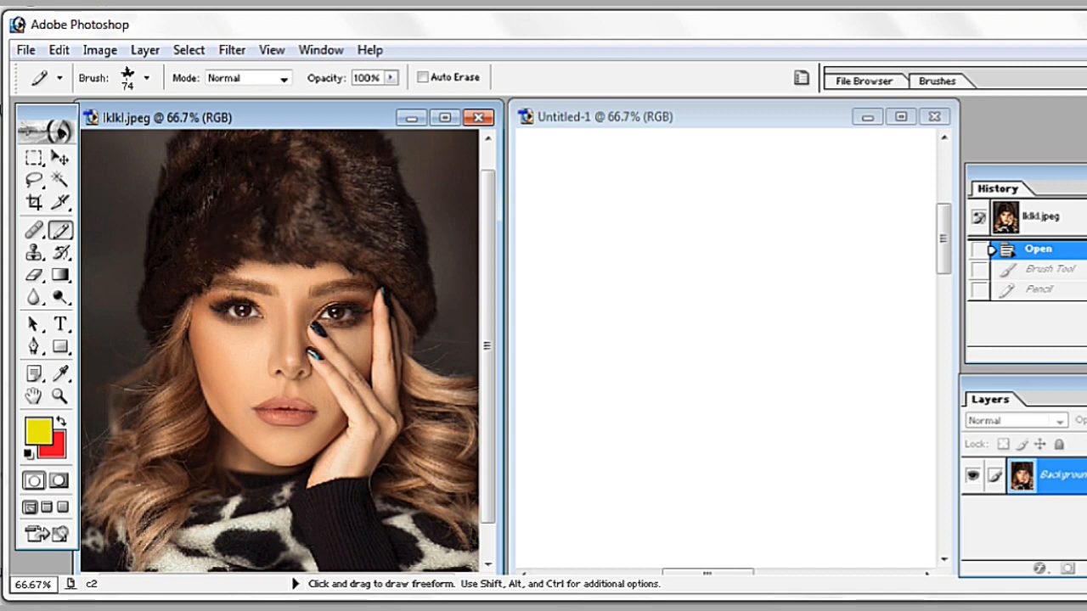
# - Switch to the Brush tool and choose the 134 px grass brush preset
pyautogui.click(60, 231)
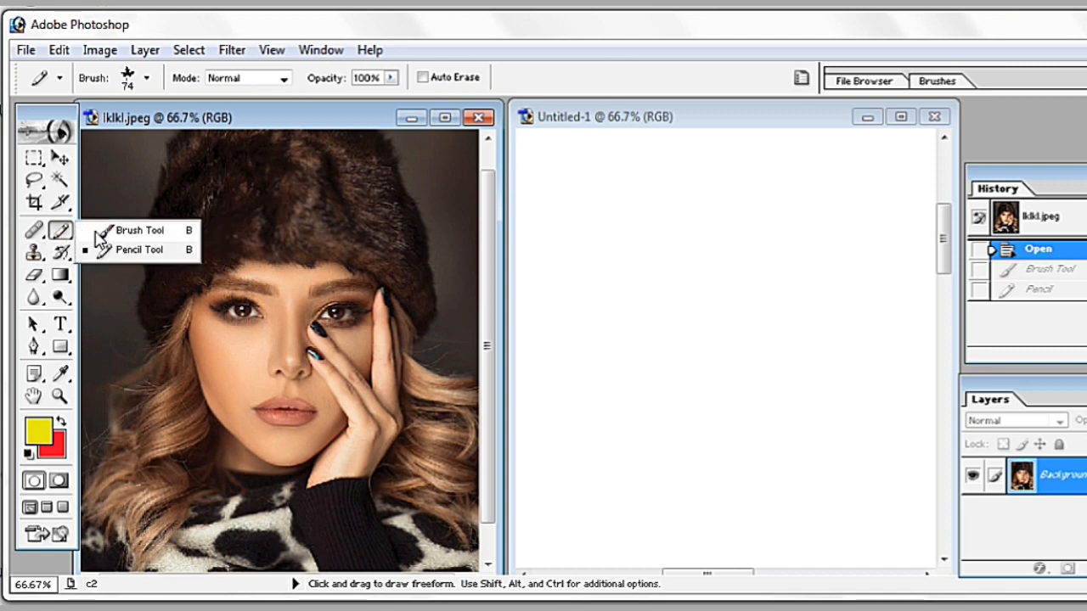
pyautogui.click(107, 230)
pyautogui.rightClick(210, 229)
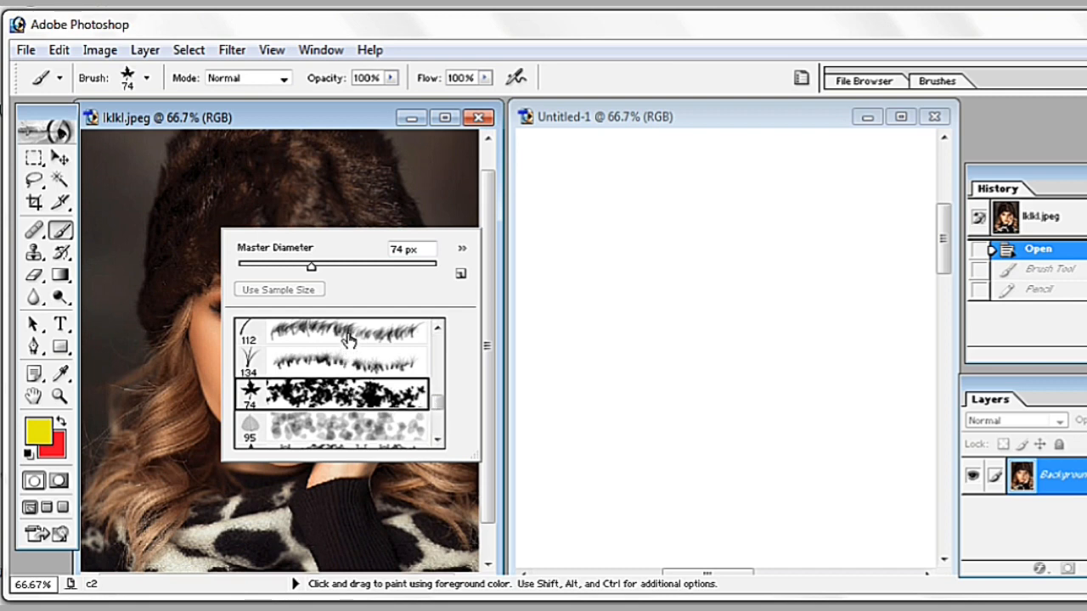
pyautogui.click(314, 364)
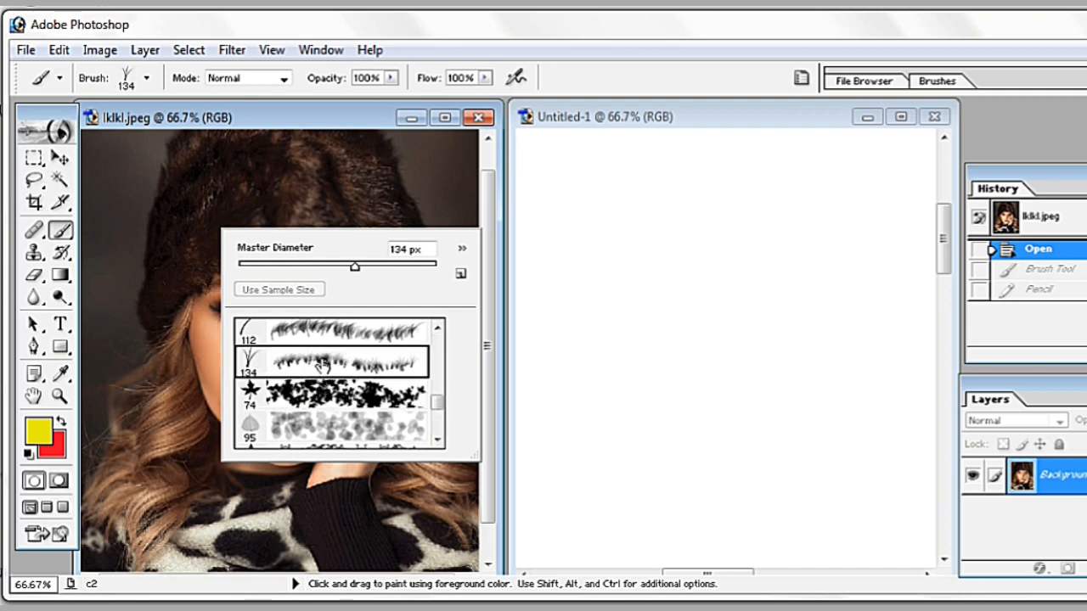
# - Set the foreground color to a bright green with a hue of 130°
pyautogui.click(46, 433)
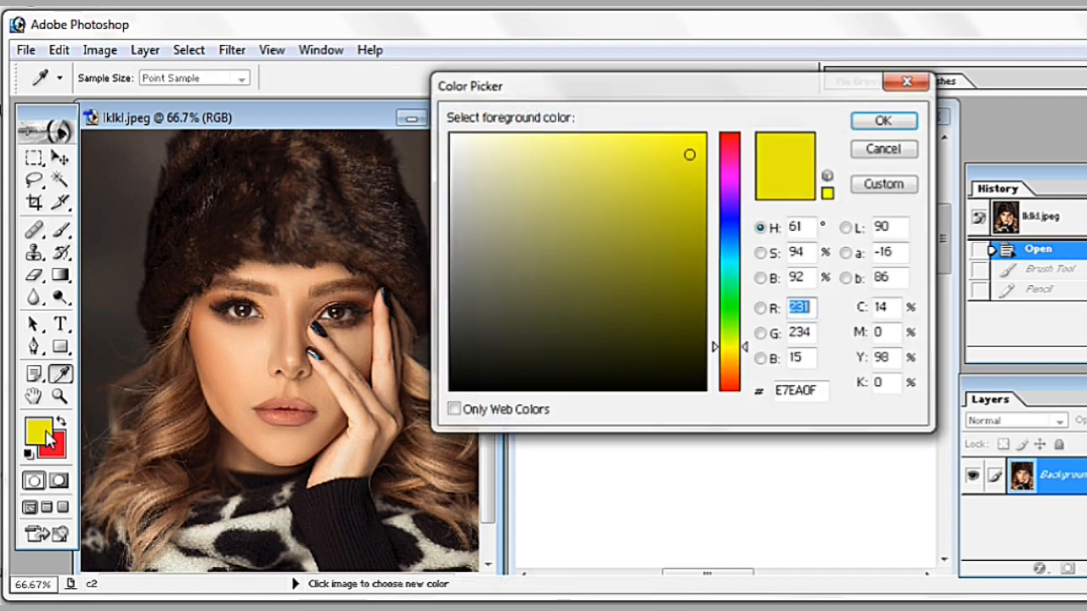
pyautogui.click(728, 298)
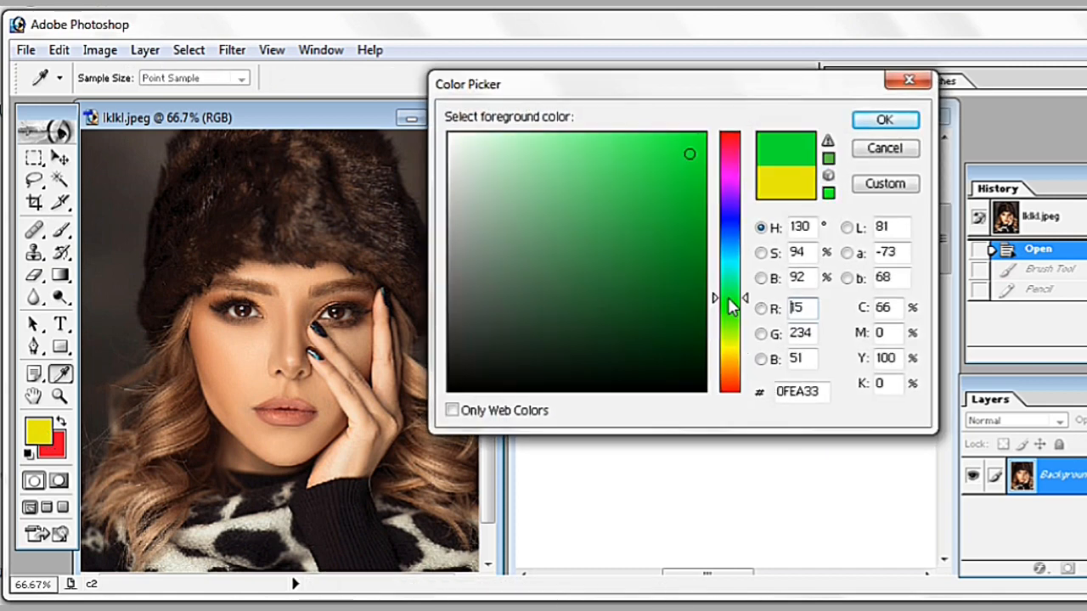
pyautogui.click(700, 144)
pyautogui.click(883, 121)
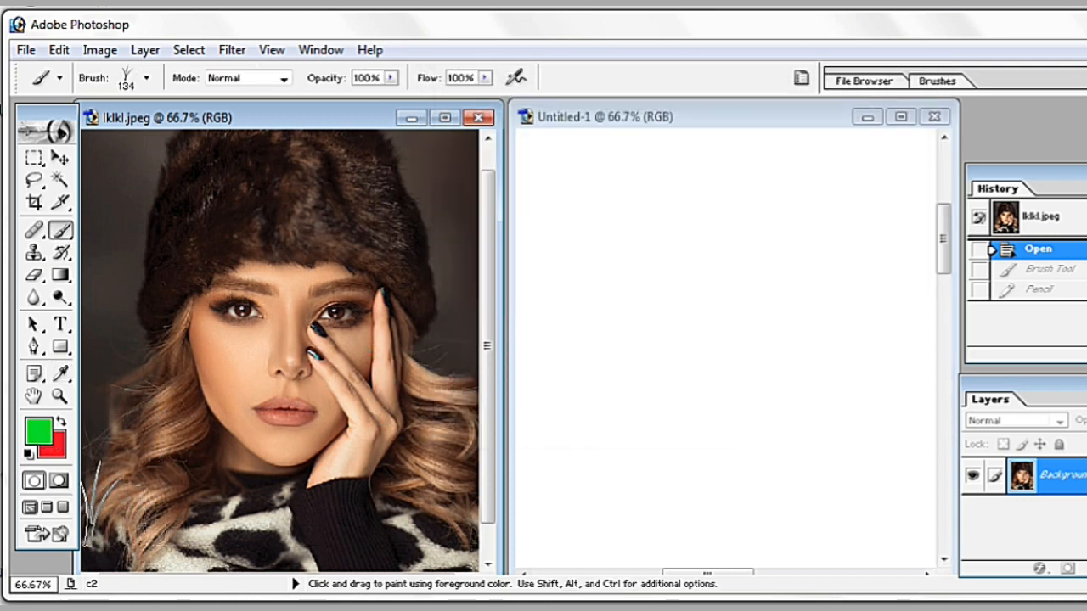
# - Paint dense grass across the sweater along the lower edge of the portrait
pyautogui.moveTo(98, 522); pyautogui.dragTo(465, 522)
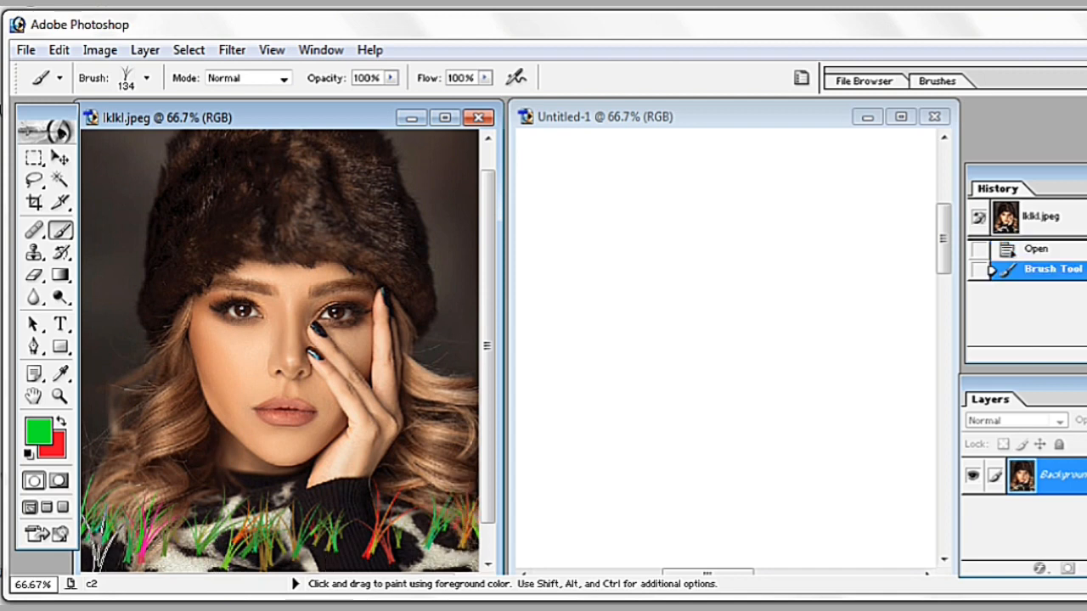
pyautogui.moveTo(93, 539); pyautogui.dragTo(471, 543)
pyautogui.click(459, 550)
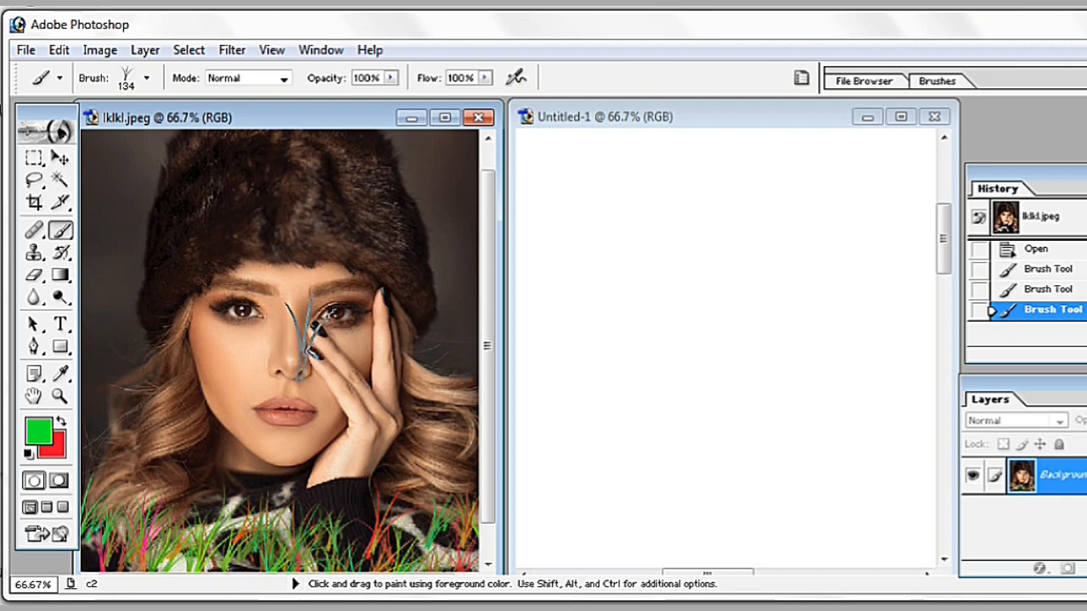
# - Choose the 74 px maple leaf brush preset and paint green leaves down the left edge of the portrait
pyautogui.rightClick(302, 338)
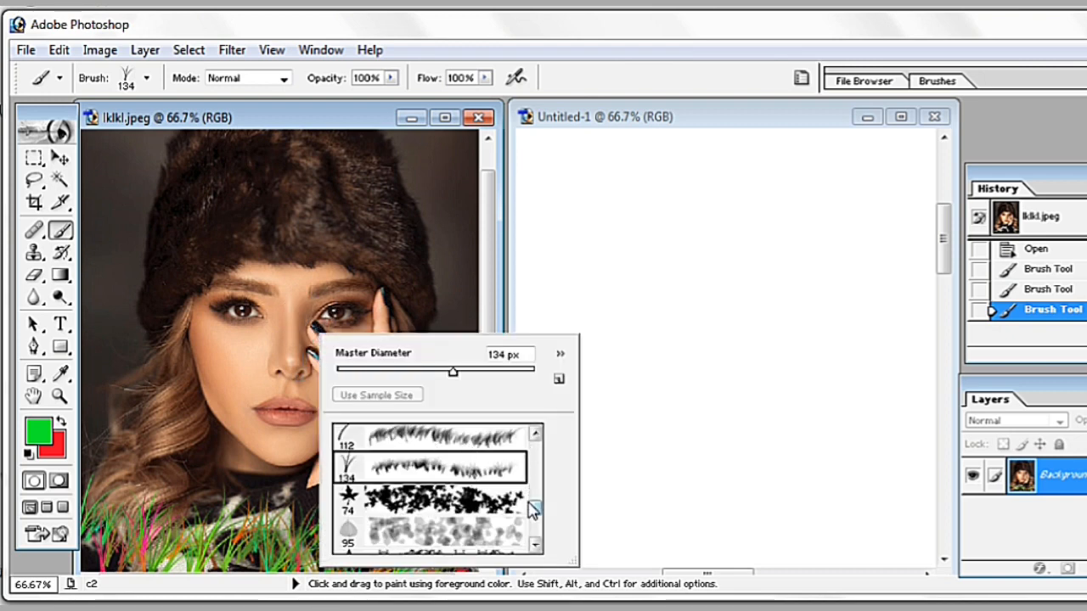
pyautogui.moveTo(538, 510); pyautogui.dragTo(546, 513)
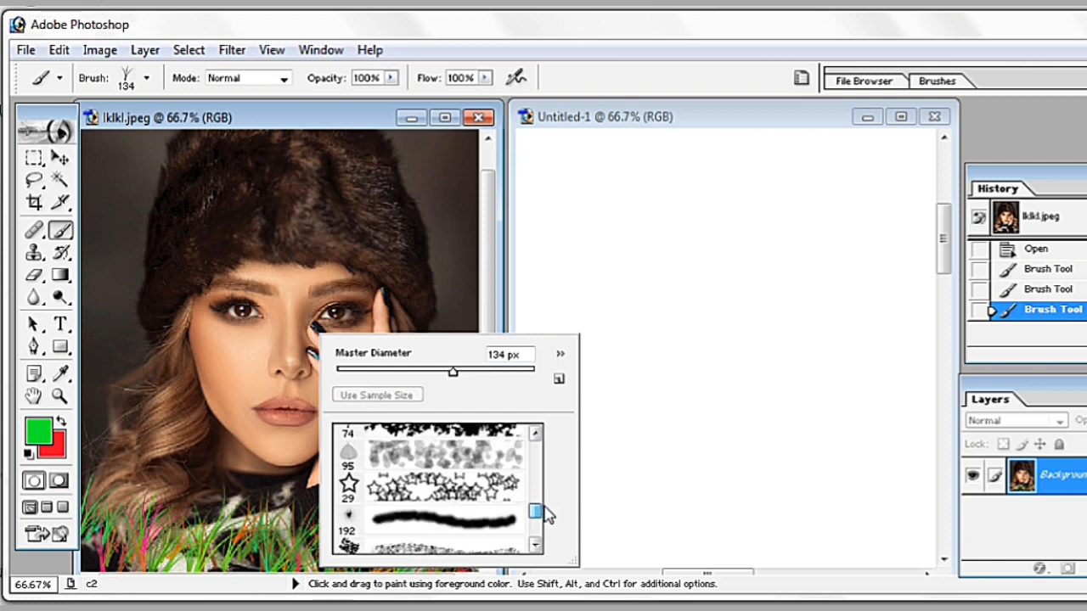
pyautogui.scroll(1, 543, 515)
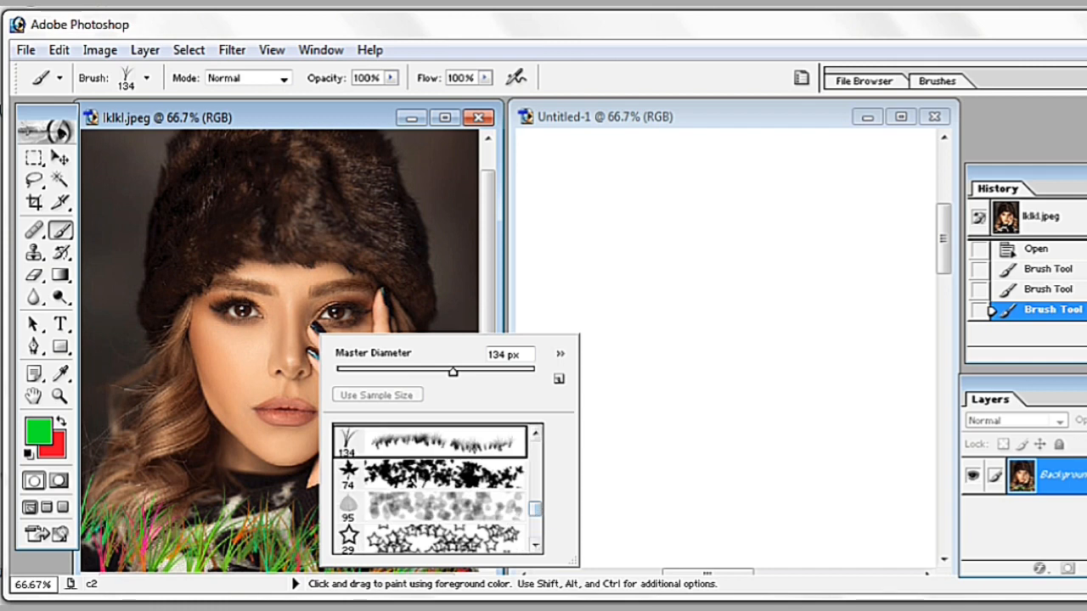
pyautogui.click(443, 475)
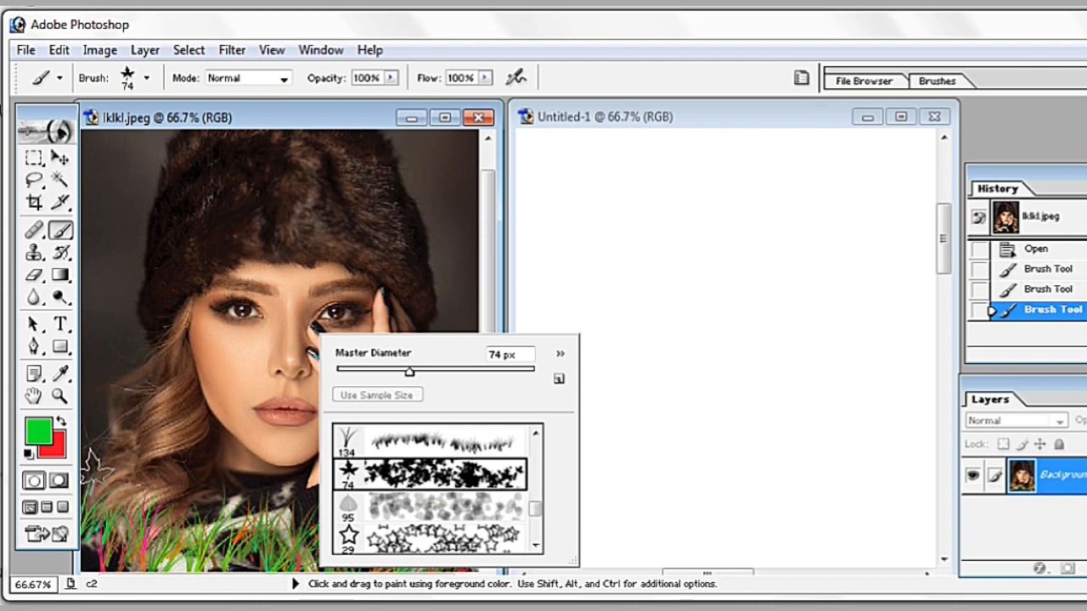
pyautogui.moveTo(96, 143)
pyautogui.mouseDown()
pyautogui.moveTo(107, 170)
pyautogui.moveTo(93, 473)
pyautogui.mouseUp()
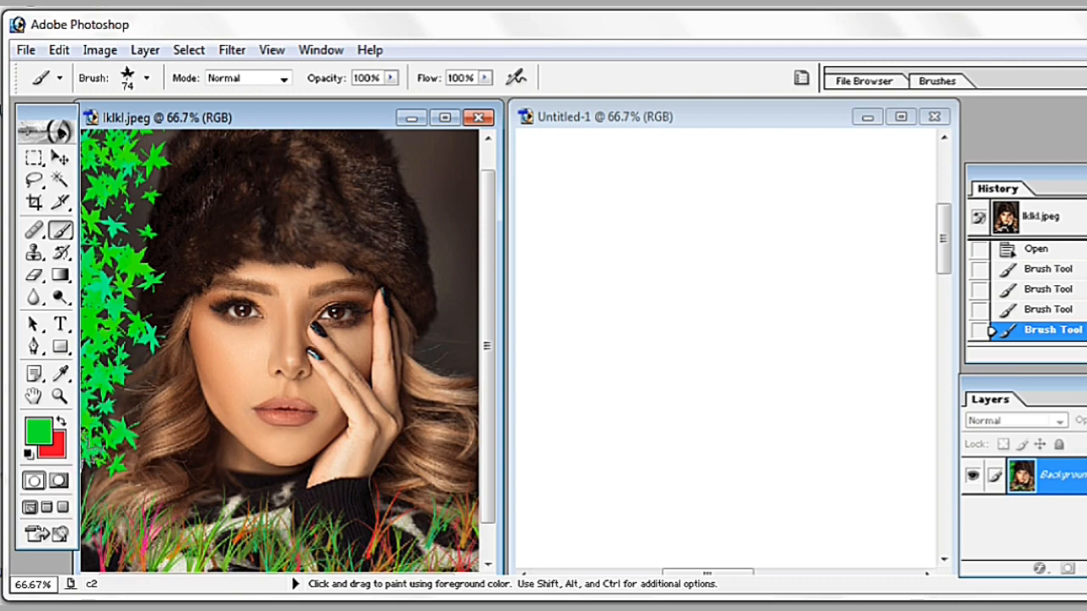
# - Set the foreground color to a bright yellow
pyautogui.click(34, 434)
pyautogui.click(730, 363)
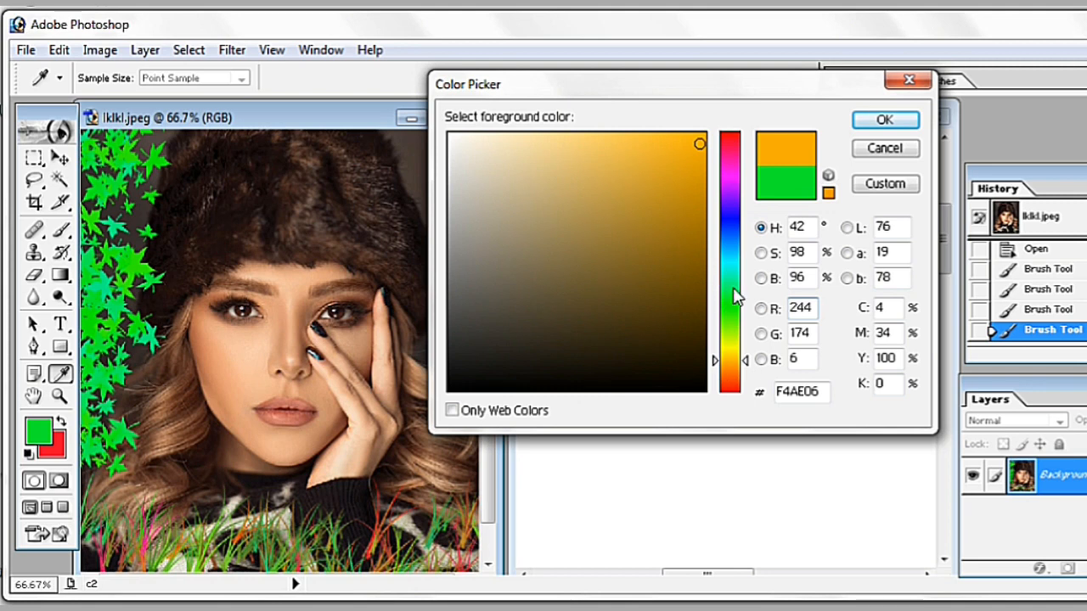
pyautogui.moveTo(739, 361); pyautogui.dragTo(740, 348)
pyautogui.click(684, 142)
pyautogui.click(893, 121)
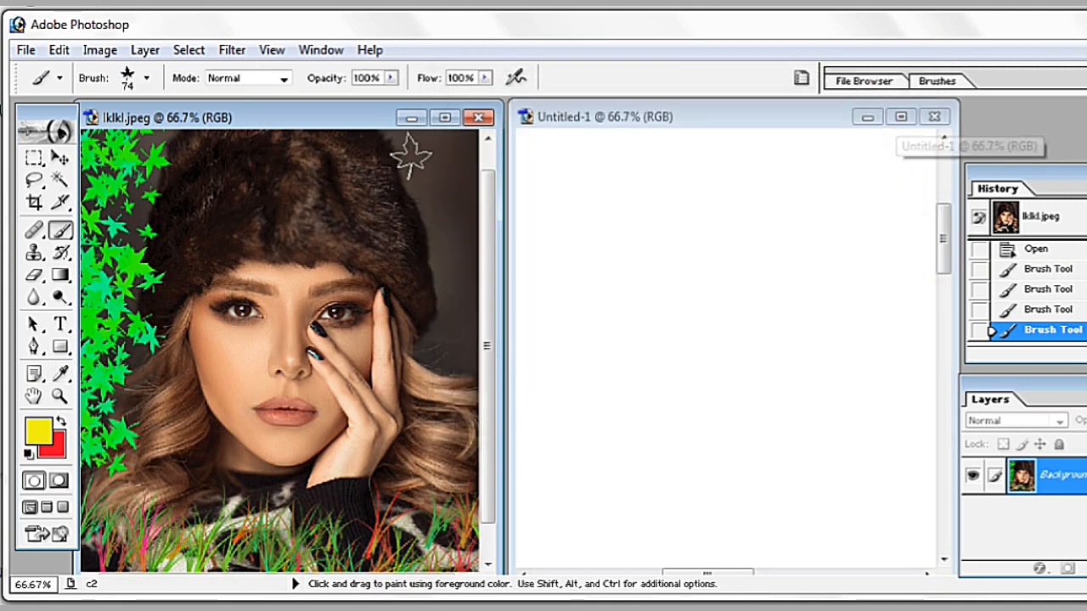
# - Paint yellow maple leaves down the portrait's right side, undoing and repainting that stroke, and add a few over the hair at lower left
pyautogui.moveTo(444, 150)
pyautogui.mouseDown()
pyautogui.moveTo(461, 272)
pyautogui.moveTo(424, 399)
pyautogui.moveTo(450, 503)
pyautogui.moveTo(365, 513)
pyautogui.moveTo(428, 393)
pyautogui.moveTo(424, 510)
pyautogui.moveTo(450, 509)
pyautogui.mouseUp()
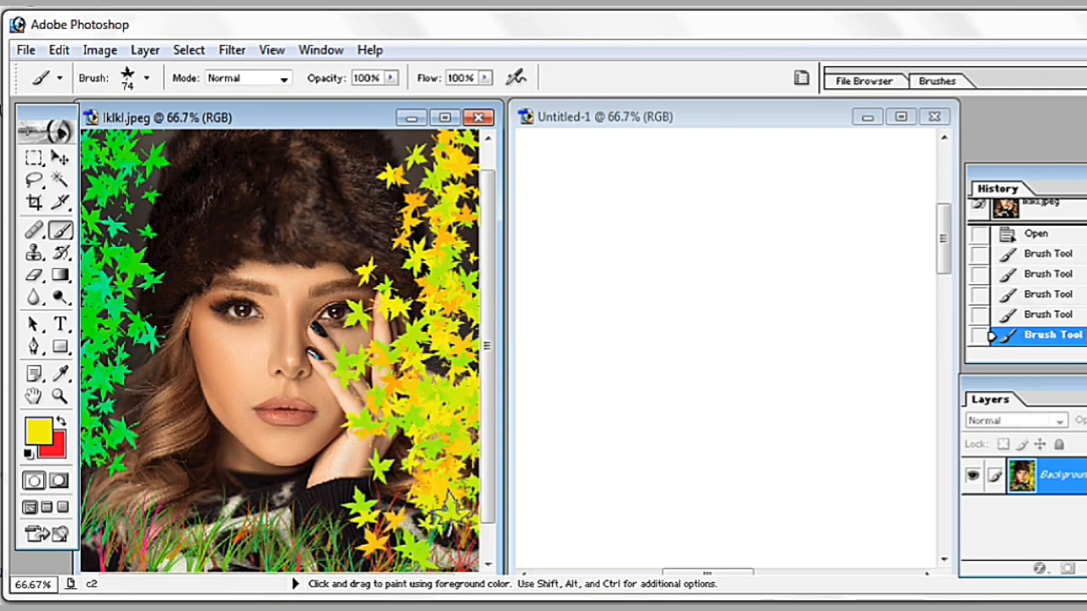
pyautogui.click(1057, 315)
pyautogui.moveTo(442, 163)
pyautogui.mouseDown()
pyautogui.moveTo(425, 399)
pyautogui.moveTo(450, 510)
pyautogui.moveTo(429, 518)
pyautogui.mouseUp()
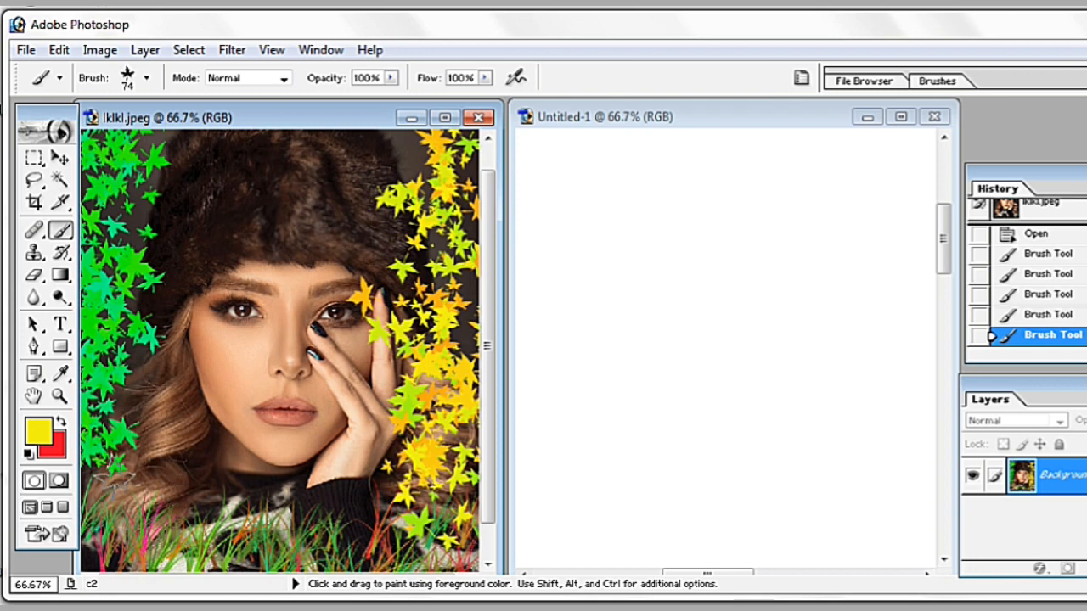
pyautogui.moveTo(98, 463); pyautogui.dragTo(174, 513)
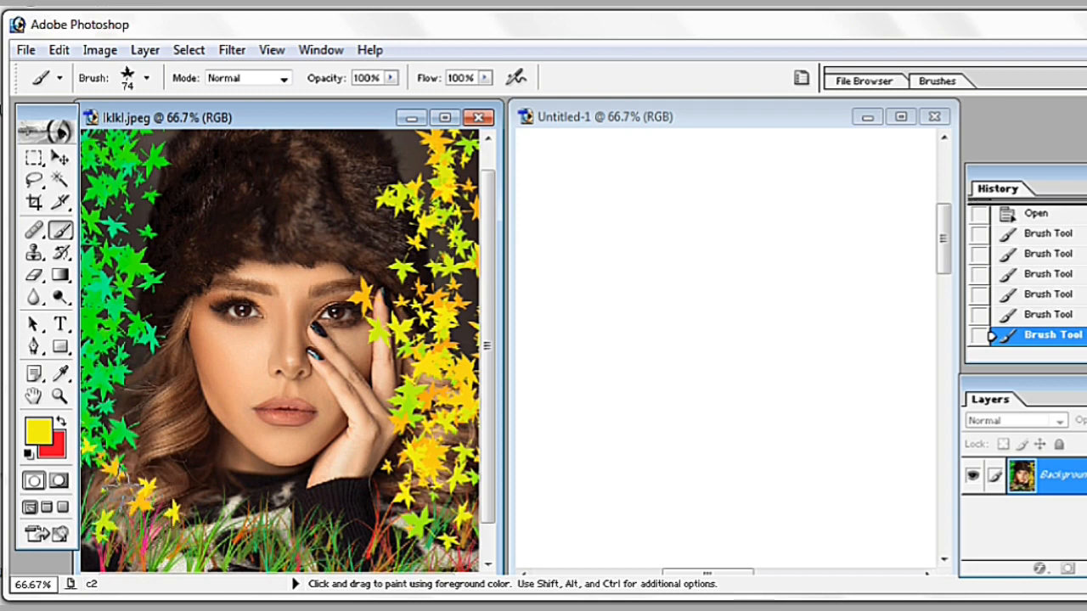
pyautogui.click(106, 495)
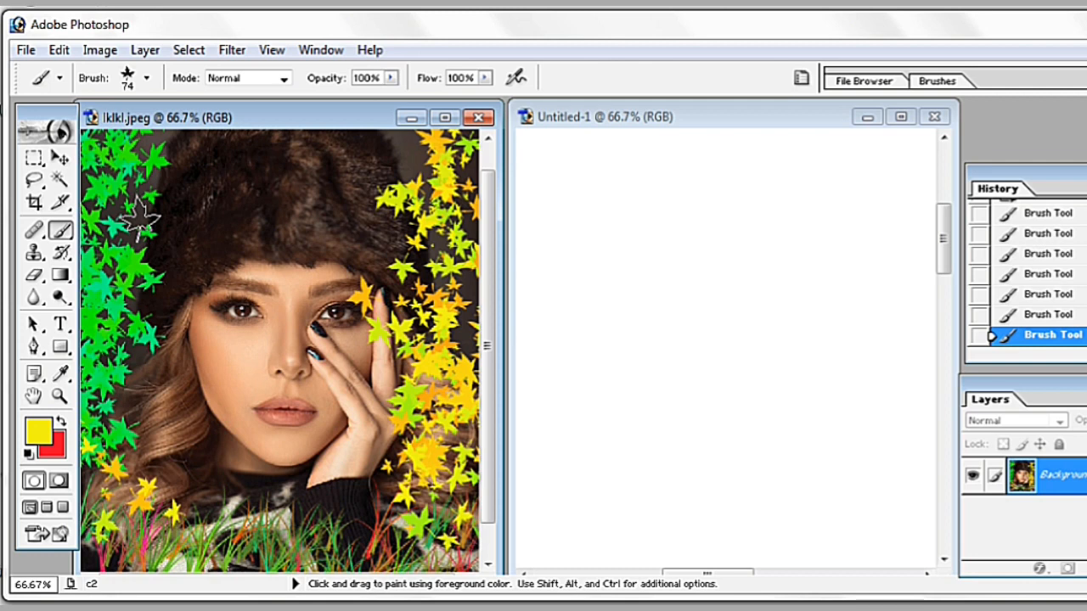
# - Display the choice between the Brush and Pencil tools
pyautogui.click(63, 237)
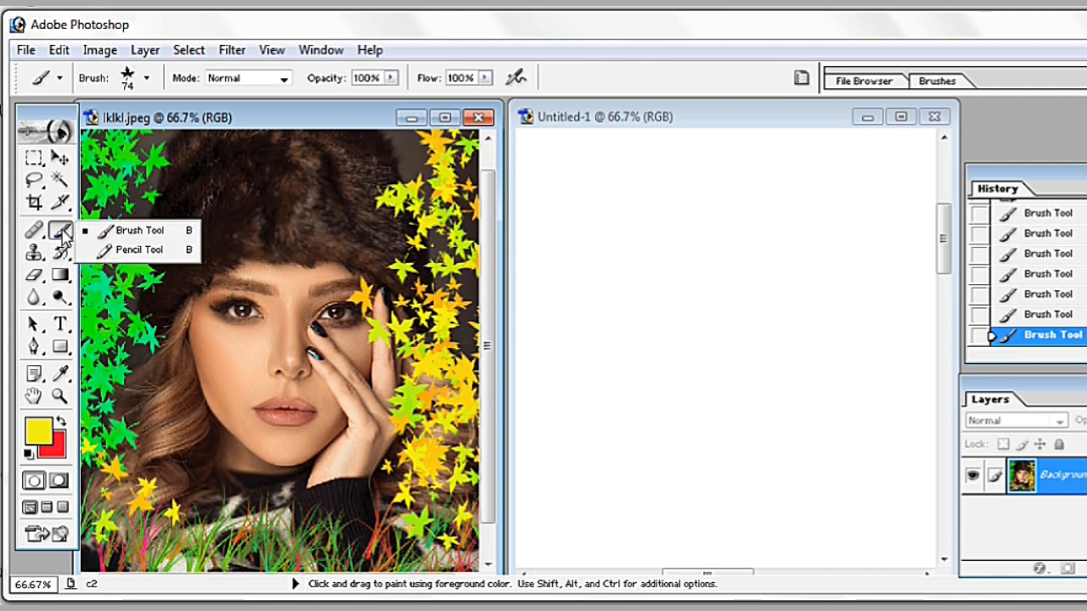